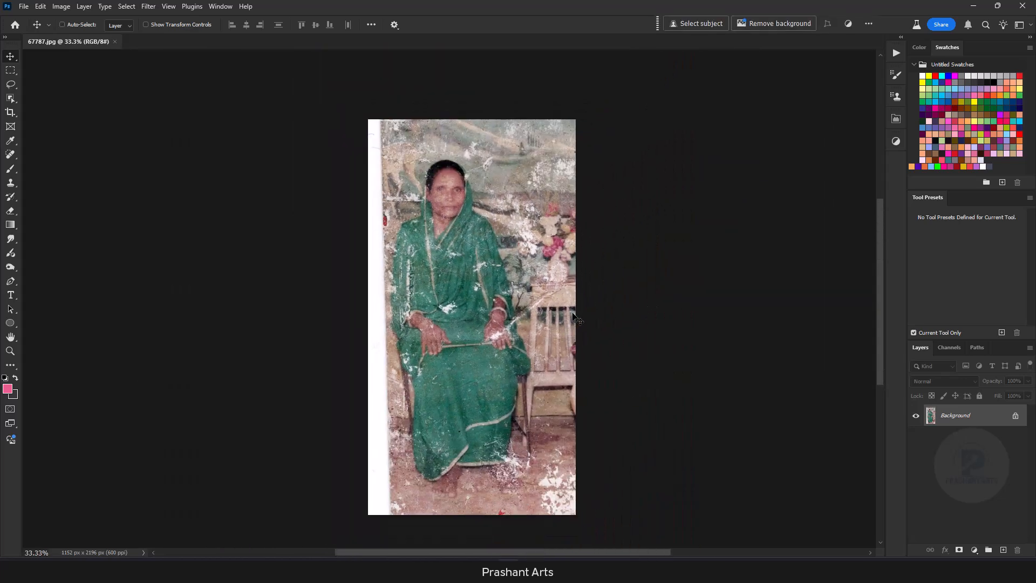
# Step: Place the photo on a new canvas with the 12X18 action and enlarge it to nearly the full canvas height
pyautogui.click(895, 51)
pyautogui.click(773, 99)
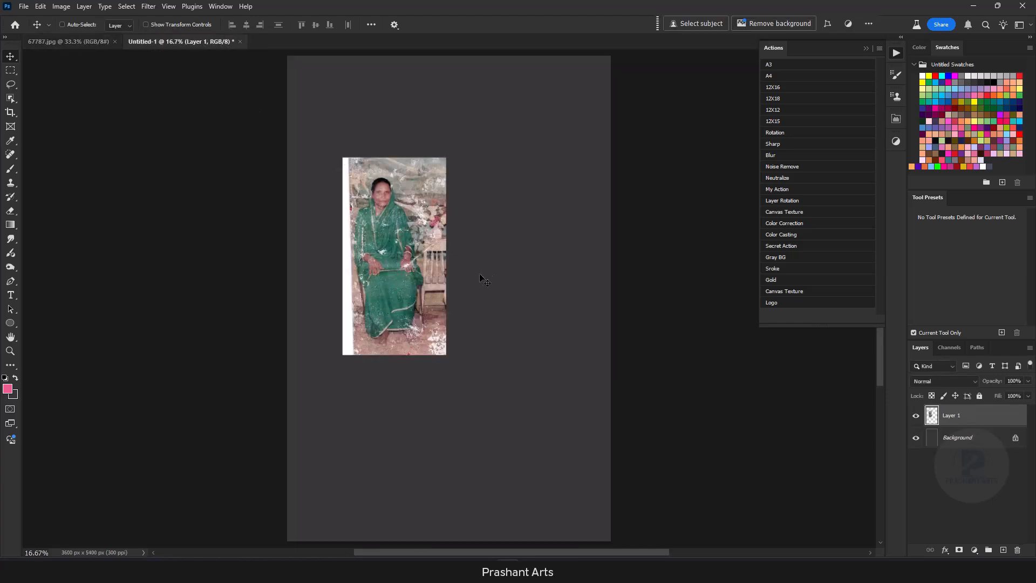
pyautogui.hotkey('ctrl', 't')
pyautogui.moveTo(446, 354); pyautogui.dragTo(591, 516)
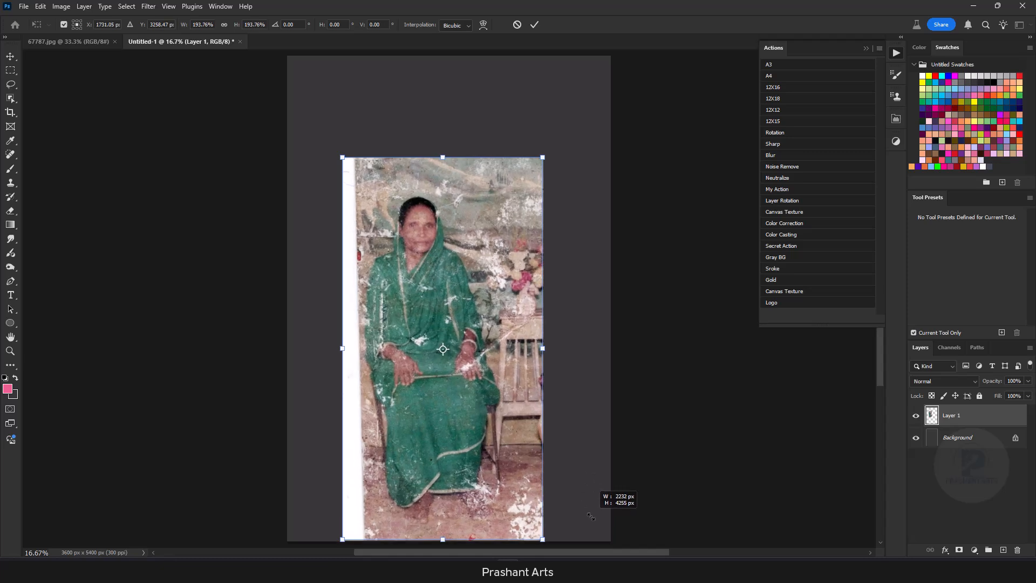
pyautogui.moveTo(542, 157); pyautogui.dragTo(560, 135)
pyautogui.press('Return')
# Step: Duplicate the enlarged photo layer and hide the original Layer 1
pyautogui.hotkey('ctrl', 'j')
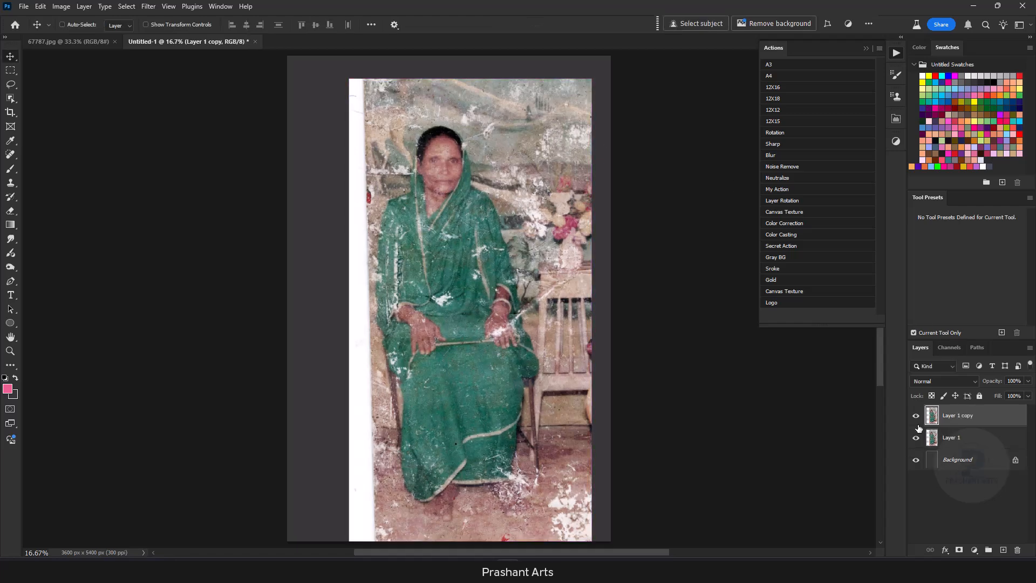
pyautogui.click(896, 52)
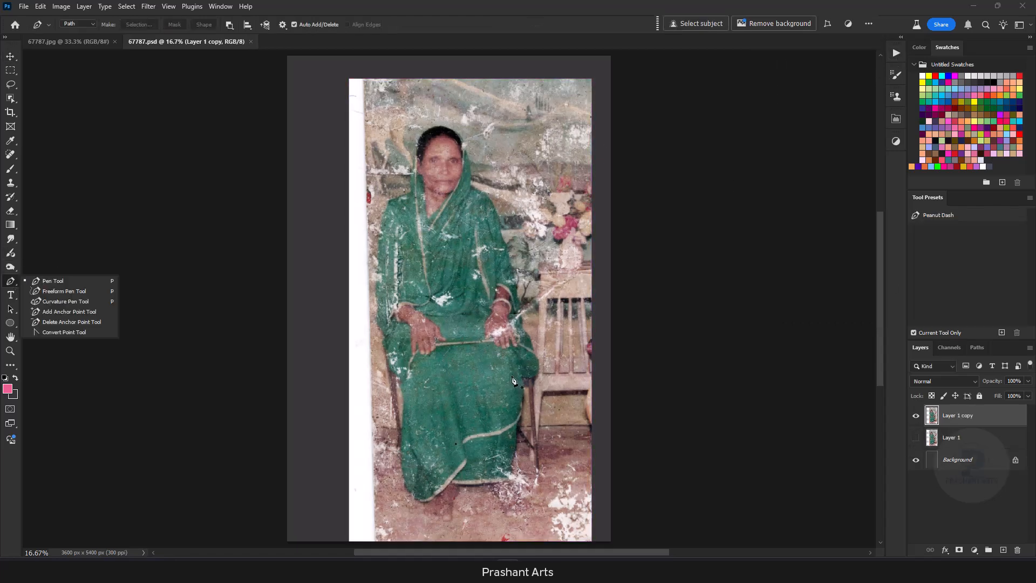
# Step: Start a Pen tool path at the image-left side of the lap and trace up the sleeve, shoulder and over the head
pyautogui.click(46, 275)
pyautogui.hotkey('ctrl', '=')
pyautogui.hotkey('ctrl', '=')
pyautogui.hotkey('ctrl', '=')
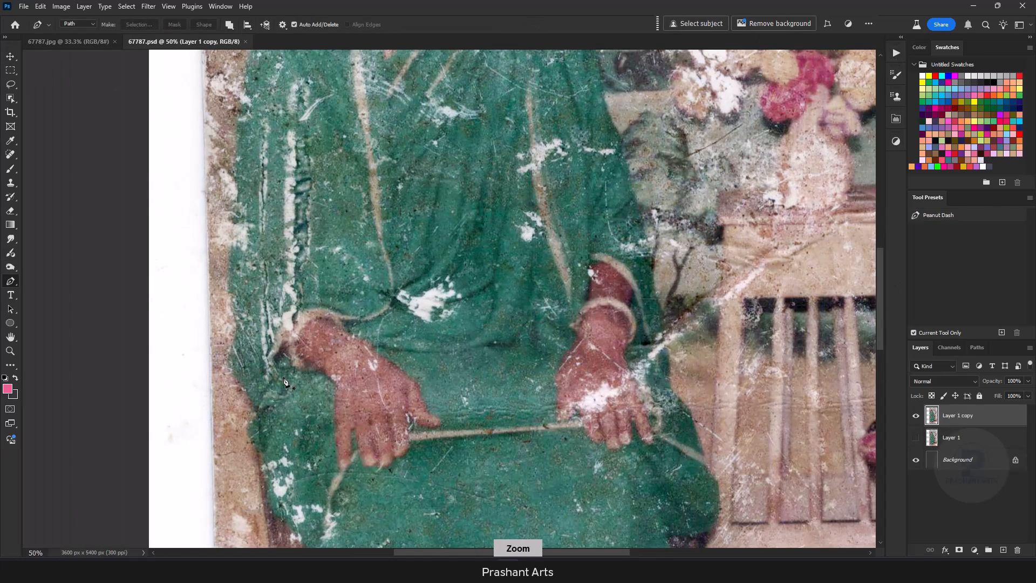
pyautogui.moveTo(409, 420); pyautogui.dragTo(470, 423)
pyautogui.click(316, 408)
pyautogui.moveTo(293, 382); pyautogui.dragTo(290, 374)
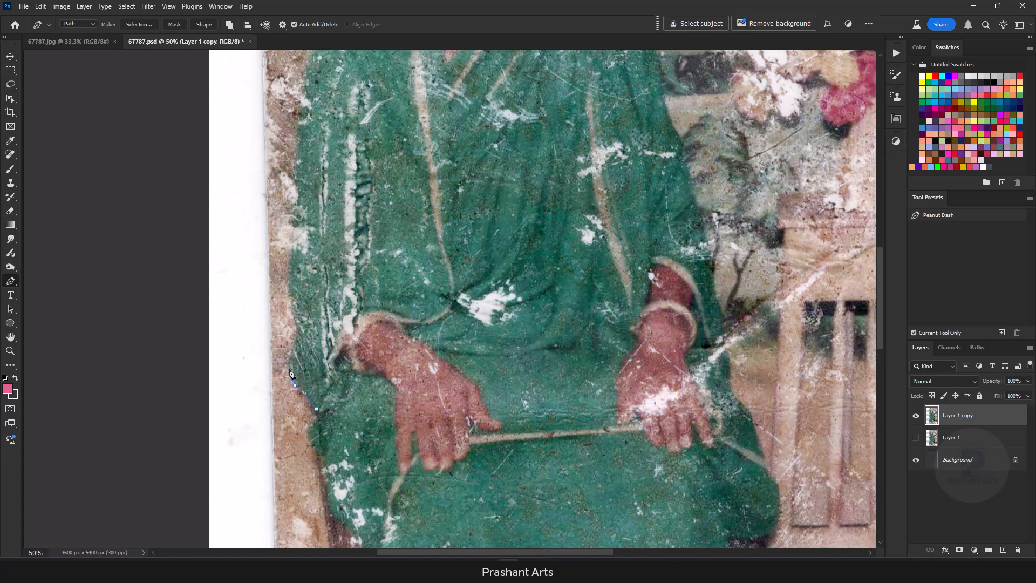
pyautogui.moveTo(297, 215); pyautogui.dragTo(375, 328)
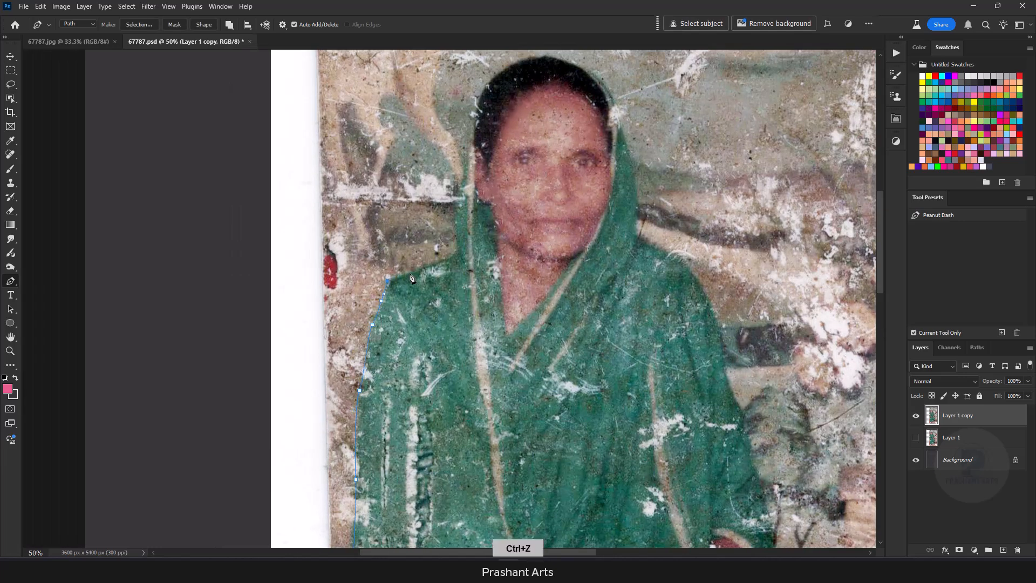
pyautogui.moveTo(472, 116); pyautogui.dragTo(478, 96)
pyautogui.moveTo(542, 57); pyautogui.dragTo(433, 225)
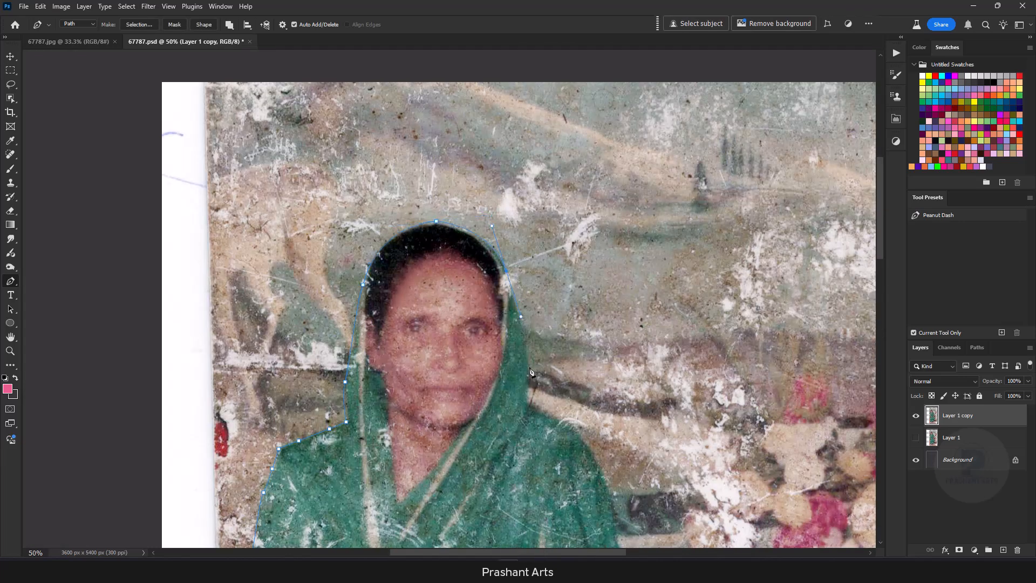
# Step: Continue the path down the image-right shoulder and arm of the sari to the lap beside the hand
pyautogui.moveTo(554, 420); pyautogui.dragTo(566, 426)
pyautogui.moveTo(592, 454); pyautogui.dragTo(601, 471)
pyautogui.moveTo(639, 474); pyautogui.dragTo(435, 147)
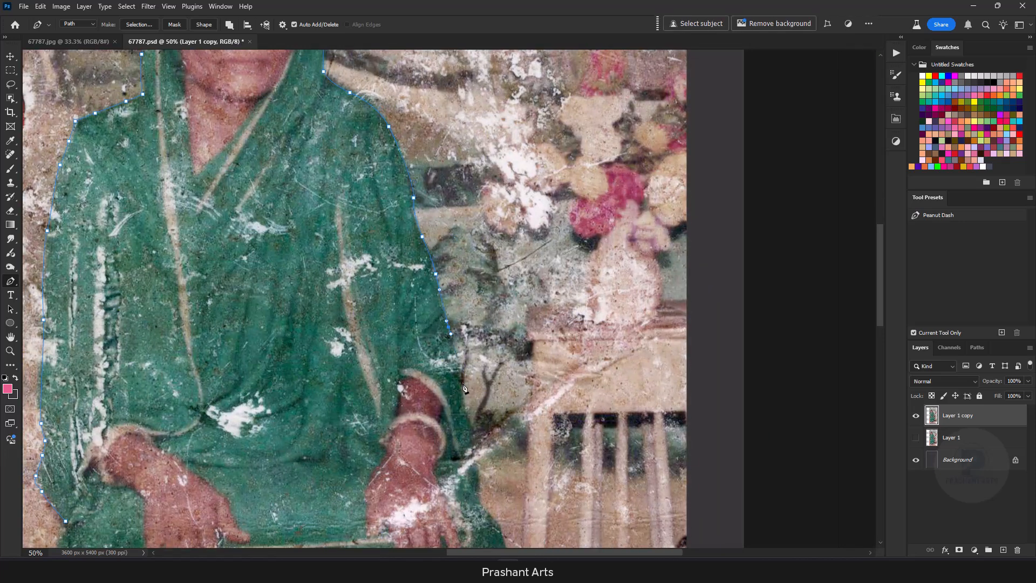
pyautogui.moveTo(480, 462); pyautogui.dragTo(451, 298)
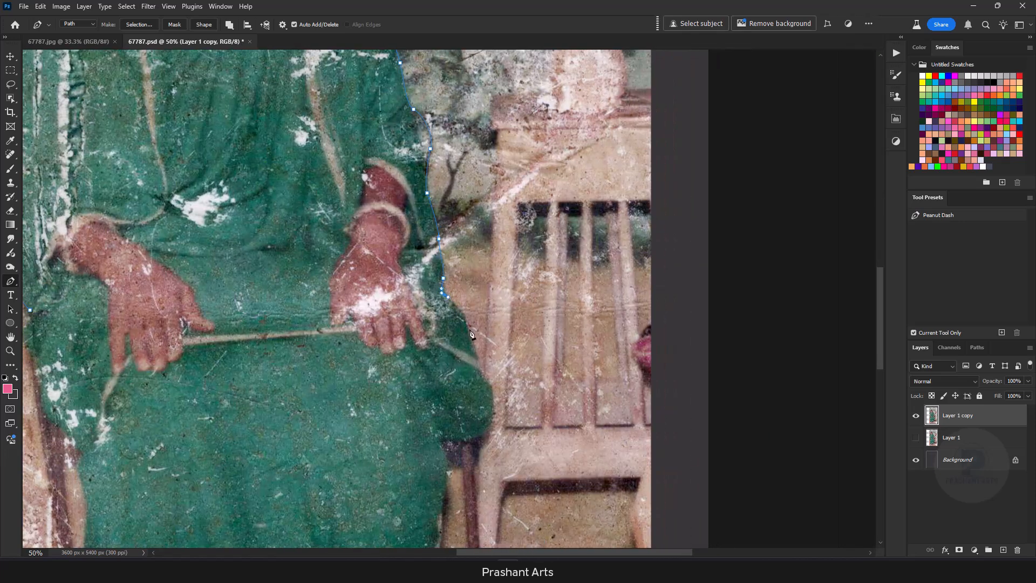
# Step: Continue the path around the sari fold at the image-right knee and down the skirt edge to the hem
pyautogui.keyDown('alt'); pyautogui.click(489, 429); pyautogui.keyUp('alt')
pyautogui.click(481, 438)
pyautogui.click(469, 440)
pyautogui.click(452, 441)
pyautogui.click(445, 439)
pyautogui.moveTo(441, 449); pyautogui.dragTo(541, 311)
pyautogui.click(545, 341)
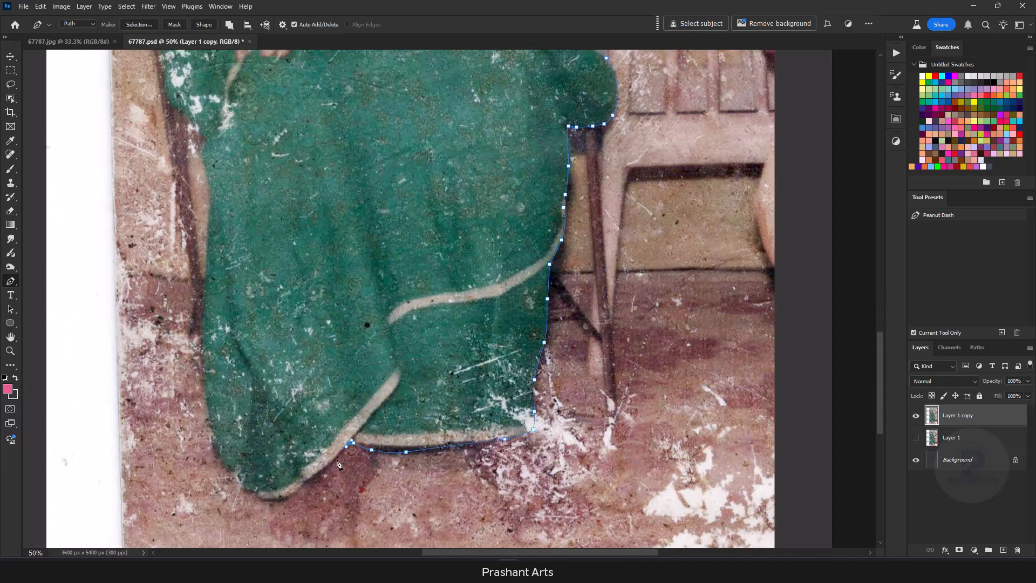
# Step: Undo the path segments along the hem and trace around the image-right foot instead
pyautogui.hotkey('ctrl', 'z')
pyautogui.hotkey('ctrl', 'z')
pyautogui.moveTo(530, 440); pyautogui.dragTo(534, 444)
pyautogui.moveTo(557, 487); pyautogui.dragTo(564, 391)
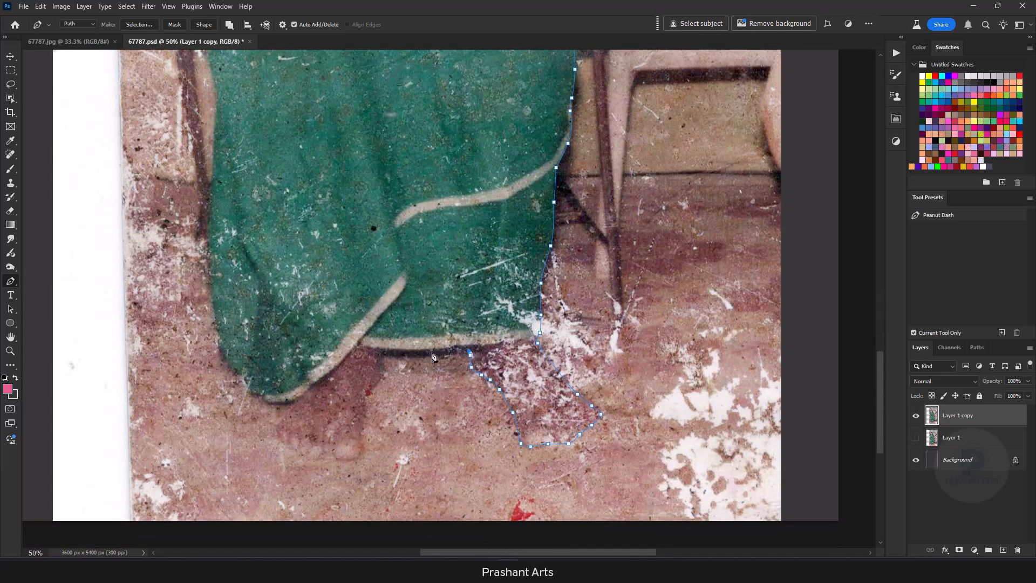
# Step: Trace around the image-left foot and up the image-left edge of the sari, closing the path at its starting point
pyautogui.click(376, 383)
pyautogui.click(363, 411)
pyautogui.click(361, 426)
pyautogui.click(360, 438)
pyautogui.click(358, 452)
pyautogui.click(351, 458)
pyautogui.click(340, 459)
pyautogui.click(333, 457)
pyautogui.moveTo(212, 161); pyautogui.dragTo(213, 147)
pyautogui.moveTo(213, 147); pyautogui.dragTo(232, 422)
pyautogui.moveTo(236, 362); pyautogui.dragTo(231, 352)
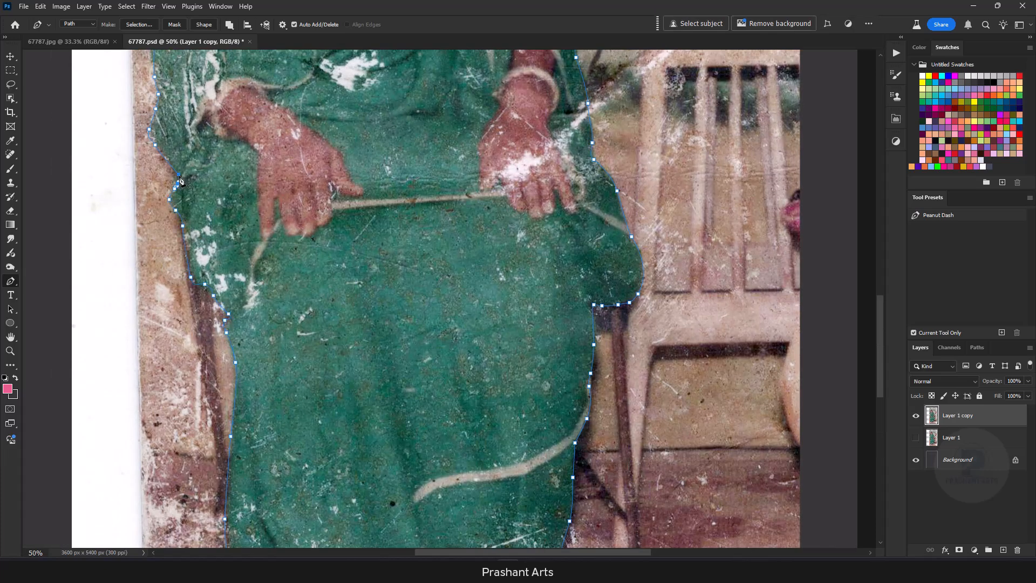
# Step: Copy the woman onto a new layer using a feathered selection made from the path, and hide the Layer 1 copy
pyautogui.hotkey('ctrl', 'Return')
pyautogui.hotkey('shift', 'F6')
pyautogui.press('Return')
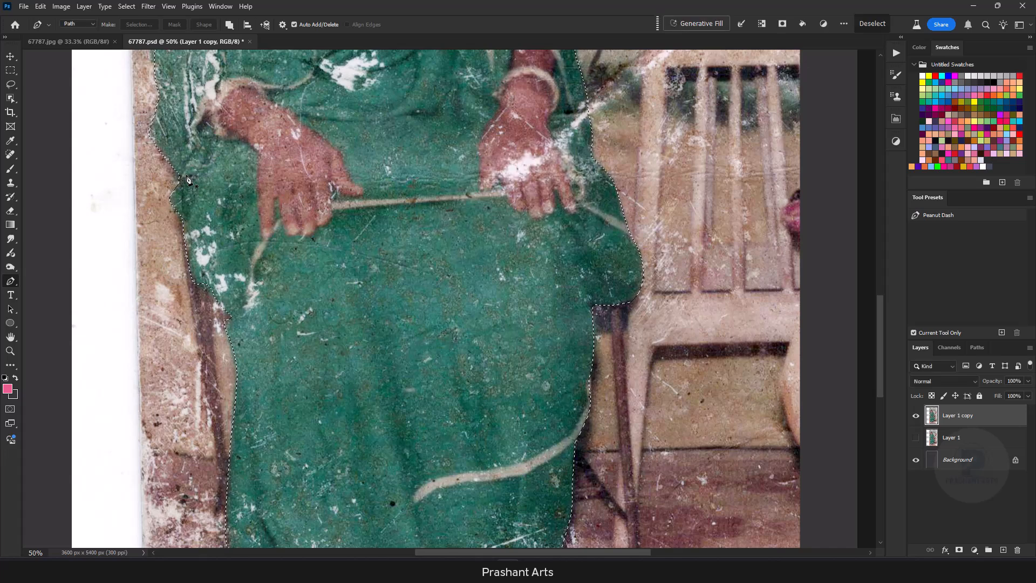
pyautogui.hotkey('ctrl', 'j')
pyautogui.click(916, 437)
pyautogui.scroll(-3, 529, 286)
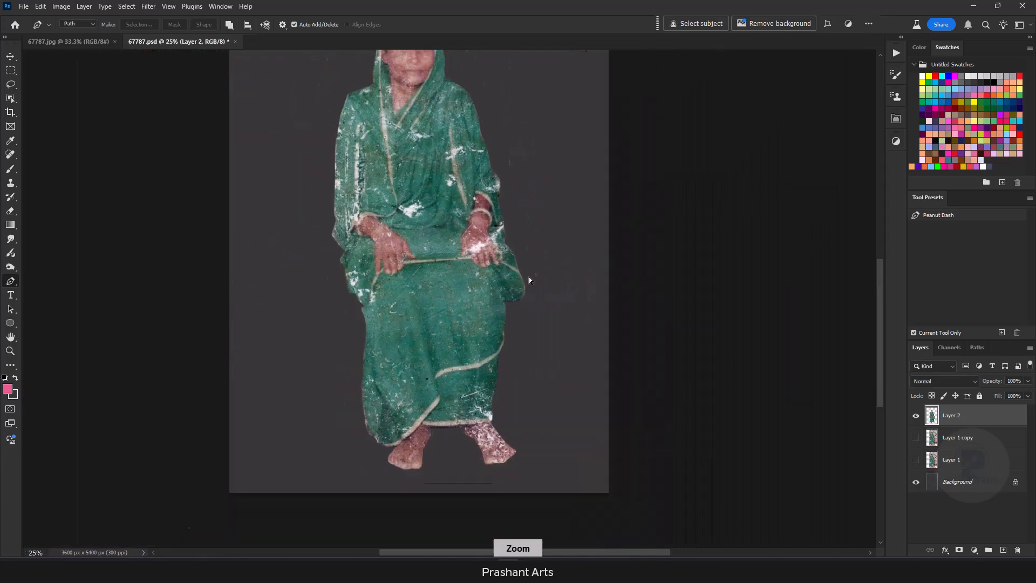
# Step: Load the cut-out figure as a selection and remove the white patches on the sari's chest with the Spot Healing Brush
pyautogui.keyDown('ctrl'); pyautogui.click(932, 416); pyautogui.keyUp('ctrl')
pyautogui.press('j')
pyautogui.scroll(3, 430, 227)
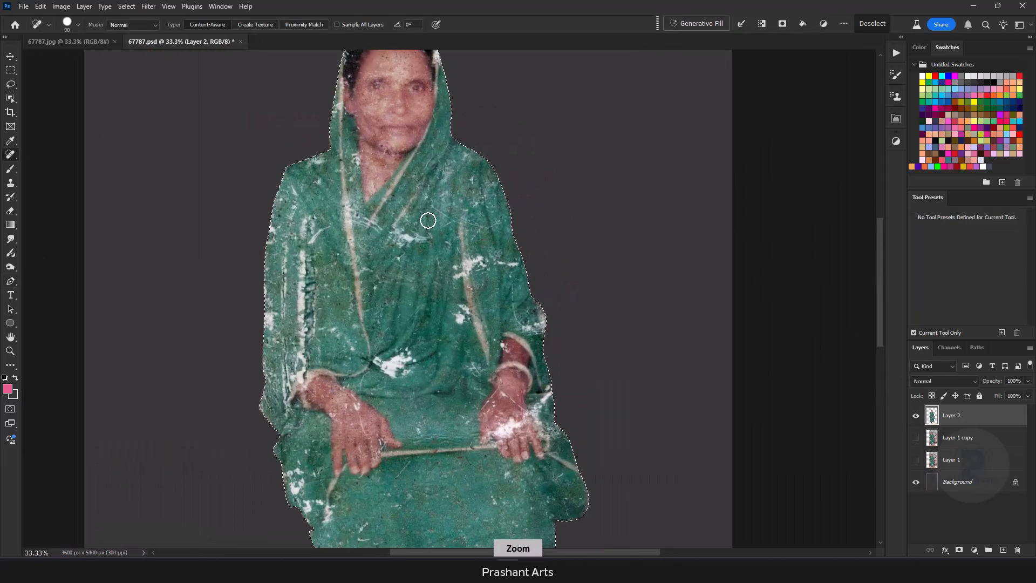
pyautogui.press('[')
pyautogui.press('[')
pyautogui.moveTo(499, 239); pyautogui.dragTo(465, 243)
pyautogui.moveTo(478, 308); pyautogui.dragTo(456, 326)
pyautogui.click(530, 369)
pyautogui.press('space')
pyautogui.moveTo(512, 244); pyautogui.dragTo(544, 372)
# Step: Heal the remaining scratches and white marks across the shoulders and upper chest of the sari, adjusting the brush size as needed
pyautogui.press(']')
pyautogui.moveTo(449, 340)
pyautogui.mouseDown()
pyautogui.moveTo(350, 306)
pyautogui.moveTo(271, 343)
pyautogui.mouseUp()
pyautogui.press('[')
pyautogui.press('[')
pyautogui.press('[')
pyautogui.press('[')
pyautogui.moveTo(456, 288)
pyautogui.mouseDown()
pyautogui.moveTo(509, 311)
pyautogui.moveTo(559, 314)
pyautogui.mouseUp()
pyautogui.press(']')
pyautogui.press(']')
pyautogui.moveTo(513, 291); pyautogui.dragTo(539, 271)
pyautogui.moveTo(451, 221); pyautogui.dragTo(435, 247)
pyautogui.moveTo(341, 212); pyautogui.dragTo(342, 235)
pyautogui.moveTo(291, 221); pyautogui.dragTo(273, 222)
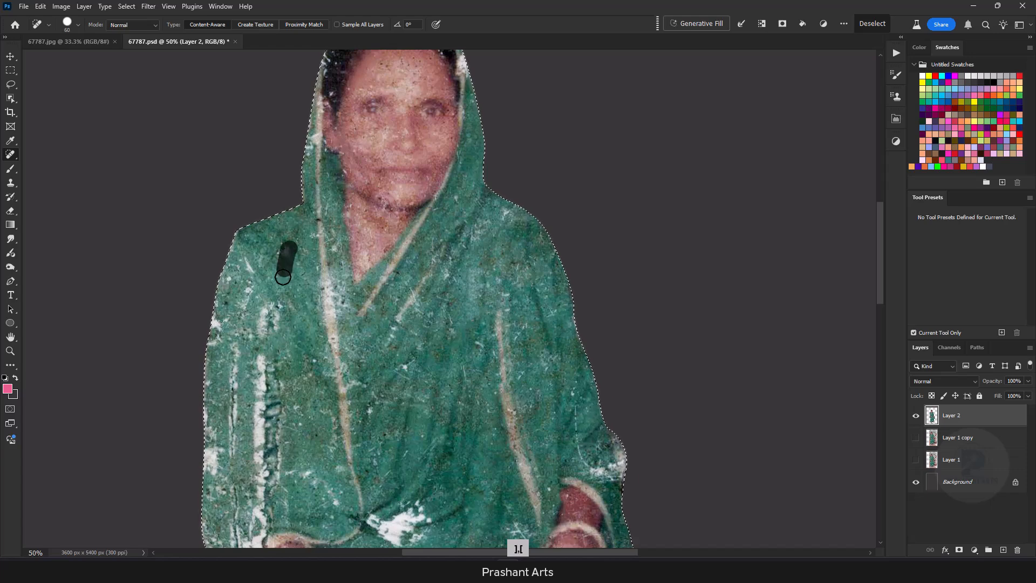
# Step: Heal the long white vertical streaks down the image-left sleeve with a larger healing brush
pyautogui.press(']')
pyautogui.press(']')
pyautogui.press(']')
pyautogui.press(']')
pyautogui.moveTo(247, 261); pyautogui.dragTo(251, 315)
pyautogui.moveTo(269, 309); pyautogui.dragTo(272, 339)
pyautogui.moveTo(237, 304); pyautogui.dragTo(238, 424)
pyautogui.moveTo(215, 420); pyautogui.dragTo(215, 495)
pyautogui.moveTo(240, 376); pyautogui.dragTo(236, 447)
pyautogui.press('space')
# Step: Heal the scratches beside the beige trim and across the sari's front with a smaller healing brush
pyautogui.moveTo(266, 351)
pyautogui.mouseDown()
pyautogui.moveTo(342, 177)
pyautogui.moveTo(312, 382)
pyautogui.mouseUp()
pyautogui.press('[')
pyautogui.press('[')
pyautogui.moveTo(331, 327); pyautogui.dragTo(319, 375)
pyautogui.moveTo(372, 294); pyautogui.dragTo(407, 325)
pyautogui.moveTo(451, 345)
pyautogui.mouseDown()
pyautogui.moveTo(494, 331)
pyautogui.moveTo(503, 363)
pyautogui.mouseUp()
pyautogui.press('[')
pyautogui.press('[')
# Step: Heal the white patches on the sari around the waist and lap
pyautogui.hotkey('ctrl', '-')
pyautogui.hotkey('ctrl', '-')
pyautogui.hotkey('ctrl', '-')
pyautogui.press('space')
pyautogui.moveTo(485, 406); pyautogui.dragTo(507, 353)
pyautogui.hotkey('ctrl', '+')
pyautogui.hotkey('ctrl', '+')
pyautogui.hotkey('ctrl', '+')
pyautogui.moveTo(398, 335); pyautogui.dragTo(398, 384)
pyautogui.moveTo(405, 394); pyautogui.dragTo(443, 431)
pyautogui.press(']')
pyautogui.press(']')
pyautogui.moveTo(505, 424); pyautogui.dragTo(488, 454)
pyautogui.press('[')
# Step: Heal the white damage and specks on both hands and wrists
pyautogui.moveTo(429, 369); pyautogui.dragTo(639, 398)
pyautogui.moveTo(677, 257); pyautogui.dragTo(695, 221)
pyautogui.press('[')
pyautogui.moveTo(732, 274); pyautogui.dragTo(695, 302)
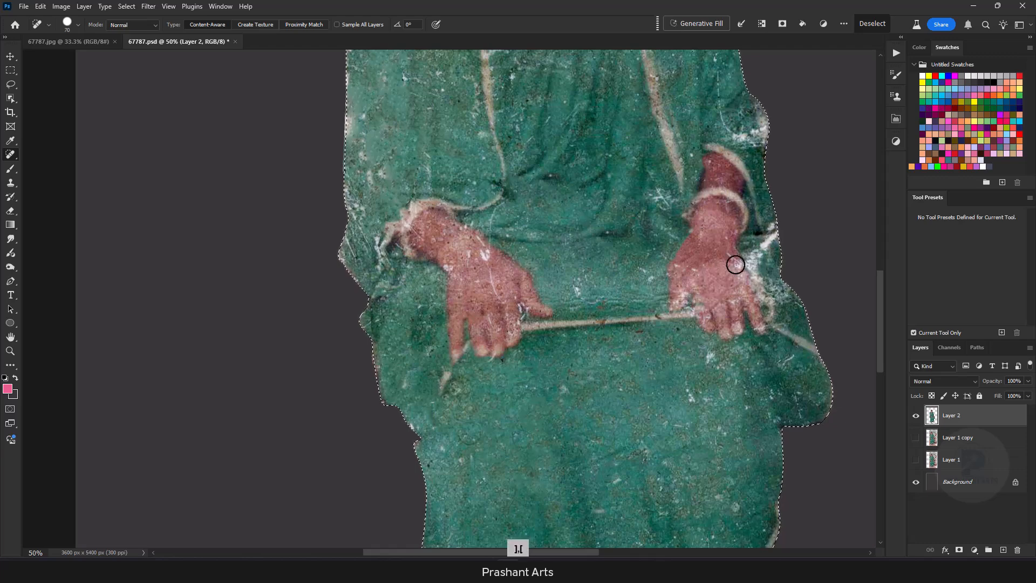
pyautogui.moveTo(477, 240); pyautogui.dragTo(489, 261)
pyautogui.click(451, 267)
pyautogui.moveTo(482, 303); pyautogui.dragTo(482, 314)
pyautogui.moveTo(491, 271); pyautogui.dragTo(503, 302)
pyautogui.moveTo(420, 233); pyautogui.dragTo(432, 241)
# Step: Heal the specks on the sari between the hands and over the image-right knee
pyautogui.moveTo(583, 274); pyautogui.dragTo(594, 302)
pyautogui.moveTo(641, 274); pyautogui.dragTo(648, 283)
pyautogui.moveTo(711, 353); pyautogui.dragTo(721, 402)
pyautogui.moveTo(771, 390); pyautogui.dragTo(790, 401)
# Step: Heal the specks and stains down the middle and image-left part of the skirt with a larger healing brush
pyautogui.moveTo(701, 382); pyautogui.dragTo(619, 168)
pyautogui.press(']')
pyautogui.press(']')
pyautogui.press(']')
pyautogui.press(']')
pyautogui.press(']')
pyautogui.moveTo(531, 267); pyautogui.dragTo(518, 285)
pyautogui.moveTo(410, 352); pyautogui.dragTo(383, 382)
pyautogui.moveTo(452, 383); pyautogui.dragTo(431, 419)
pyautogui.press('[')
pyautogui.moveTo(439, 459); pyautogui.dragTo(439, 473)
pyautogui.moveTo(420, 486); pyautogui.dragTo(404, 514)
pyautogui.moveTo(356, 428); pyautogui.dragTo(368, 469)
pyautogui.moveTo(351, 497); pyautogui.dragTo(351, 526)
# Step: Heal the leftover spots on the upper skirt below the lap
pyautogui.moveTo(365, 362); pyautogui.dragTo(373, 342)
pyautogui.moveTo(434, 387); pyautogui.dragTo(424, 372)
pyautogui.click(499, 408)
pyautogui.moveTo(633, 132); pyautogui.dragTo(617, 149)
pyautogui.moveTo(668, 135); pyautogui.dragTo(659, 143)
# Step: Heal the scratches and white specks on the lower image-right part of the skirt around the beige border and hem
pyautogui.moveTo(610, 335); pyautogui.dragTo(594, 167)
pyautogui.press(']')
pyautogui.press(']')
pyautogui.moveTo(555, 175); pyautogui.dragTo(544, 194)
pyautogui.moveTo(573, 289)
pyautogui.mouseDown()
pyautogui.moveTo(629, 264)
pyautogui.moveTo(635, 307)
pyautogui.mouseUp()
pyautogui.moveTo(641, 327); pyautogui.dragTo(650, 340)
pyautogui.click(613, 327)
pyautogui.moveTo(549, 319); pyautogui.dragTo(559, 308)
pyautogui.click(598, 270)
pyautogui.moveTo(624, 238); pyautogui.dragTo(646, 226)
pyautogui.click(639, 306)
pyautogui.click(566, 287)
pyautogui.moveTo(540, 309); pyautogui.dragTo(586, 330)
pyautogui.moveTo(616, 315); pyautogui.dragTo(615, 307)
# Step: Heal the white marks on the lower image-left part of the skirt near the hem with a smaller healing brush
pyautogui.press('[')
pyautogui.moveTo(386, 289); pyautogui.dragTo(373, 339)
pyautogui.moveTo(380, 372)
pyautogui.mouseDown()
pyautogui.moveTo(384, 386)
pyautogui.moveTo(435, 361)
pyautogui.mouseUp()
pyautogui.moveTo(442, 322); pyautogui.dragTo(445, 293)
pyautogui.moveTo(476, 266); pyautogui.dragTo(488, 250)
pyautogui.scroll(-2, 487, 250)
pyautogui.moveTo(502, 173); pyautogui.dragTo(467, 370)
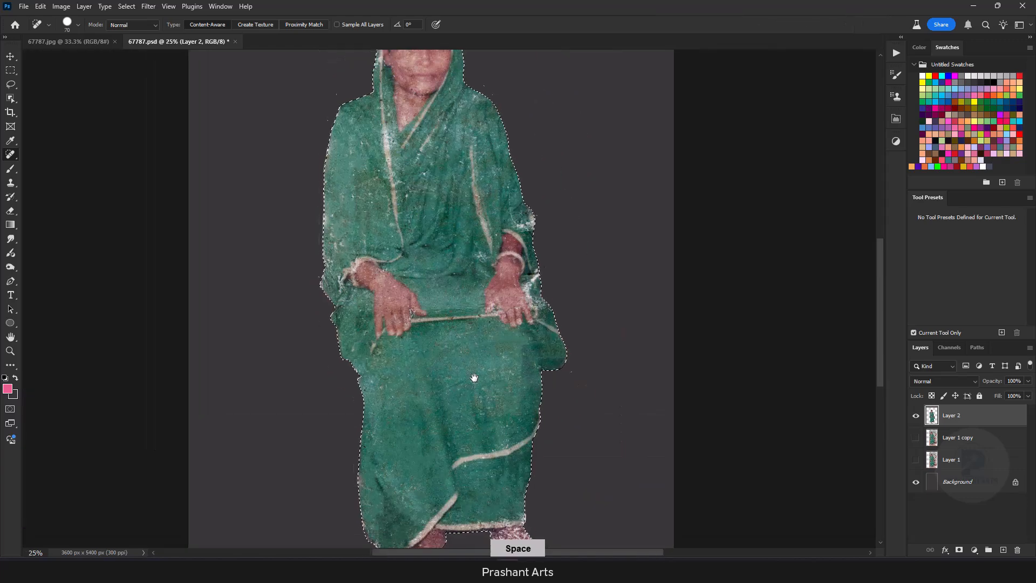
# Step: Heal the specks and white marks along the image-right sleeve of the sari with a small healing brush
pyautogui.scroll(1, 475, 330)
pyautogui.press('[')
pyautogui.press('[')
pyautogui.press('[')
pyautogui.moveTo(541, 169); pyautogui.dragTo(526, 318)
pyautogui.moveTo(538, 343); pyautogui.dragTo(552, 363)
pyautogui.press(']')
pyautogui.press(']')
pyautogui.press(']')
pyautogui.moveTo(380, 119); pyautogui.dragTo(439, 352)
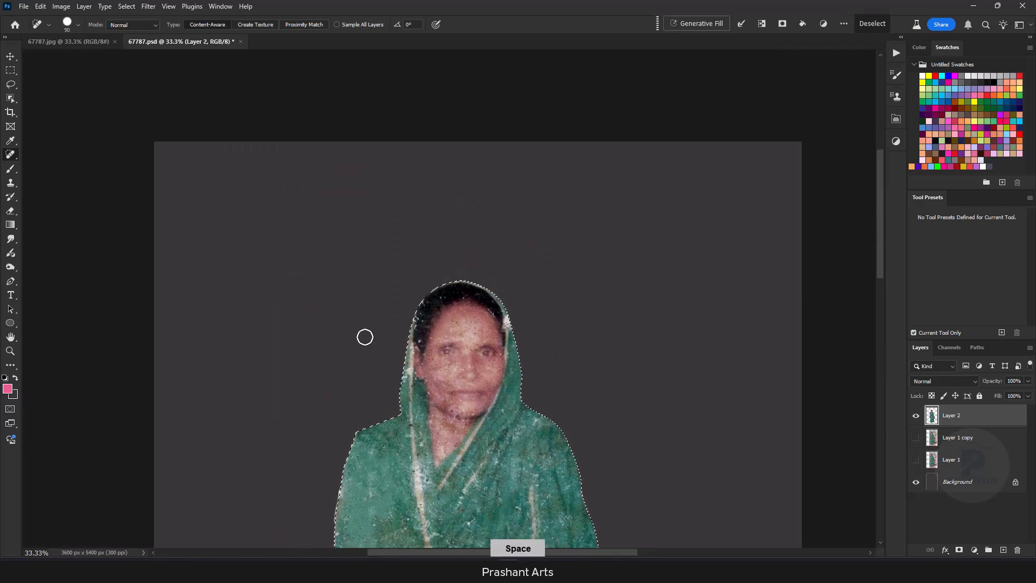
# Step: Heal the dark specks and scratches on the forehead and in the hair with a fine healing brush
pyautogui.hotkey('ctrl', '+')
pyautogui.hotkey('ctrl', '+')
pyautogui.press('[')
pyautogui.press('[')
pyautogui.press('[')
pyautogui.press('[')
pyautogui.press('[')
pyautogui.hotkey('ctrl', '+')
pyautogui.press('[')
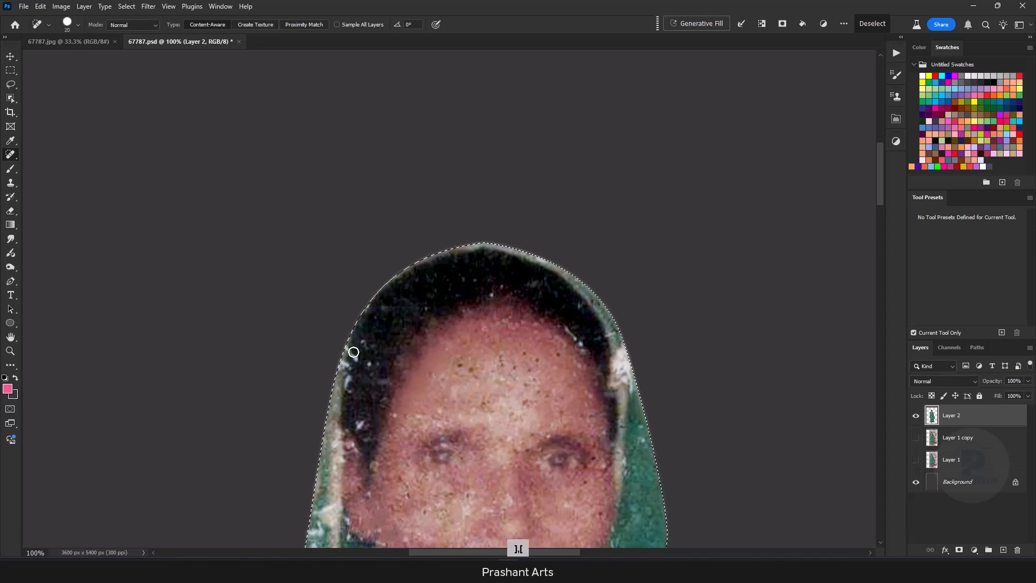
pyautogui.scroll(-3, 575, 339)
pyautogui.press(']')
pyautogui.moveTo(399, 313); pyautogui.dragTo(435, 305)
pyautogui.press('[')
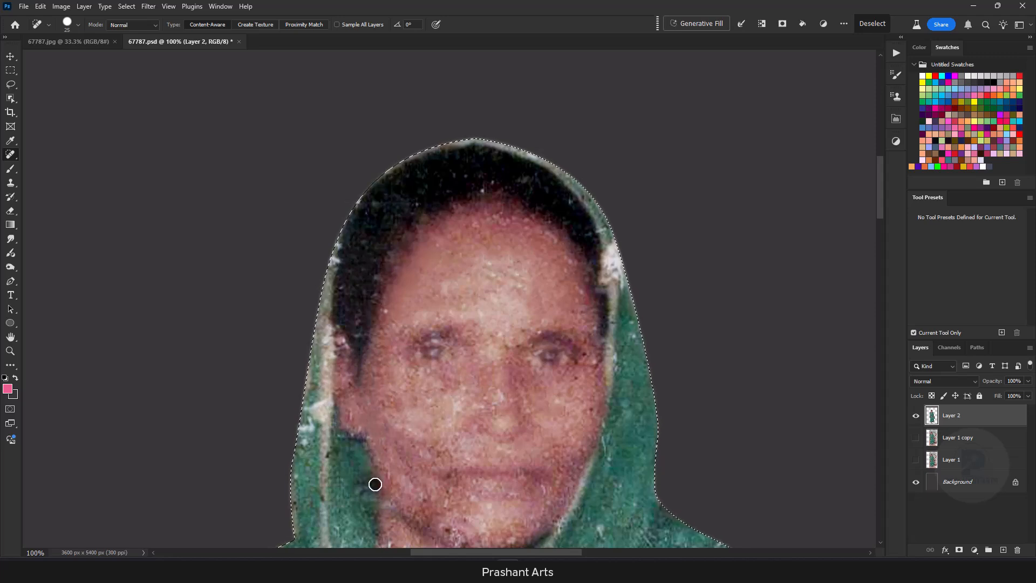
# Step: Heal the spots on the sari around the neck and shoulders with a slightly larger healing brush
pyautogui.moveTo(614, 447); pyautogui.dragTo(598, 295)
pyautogui.press(']')
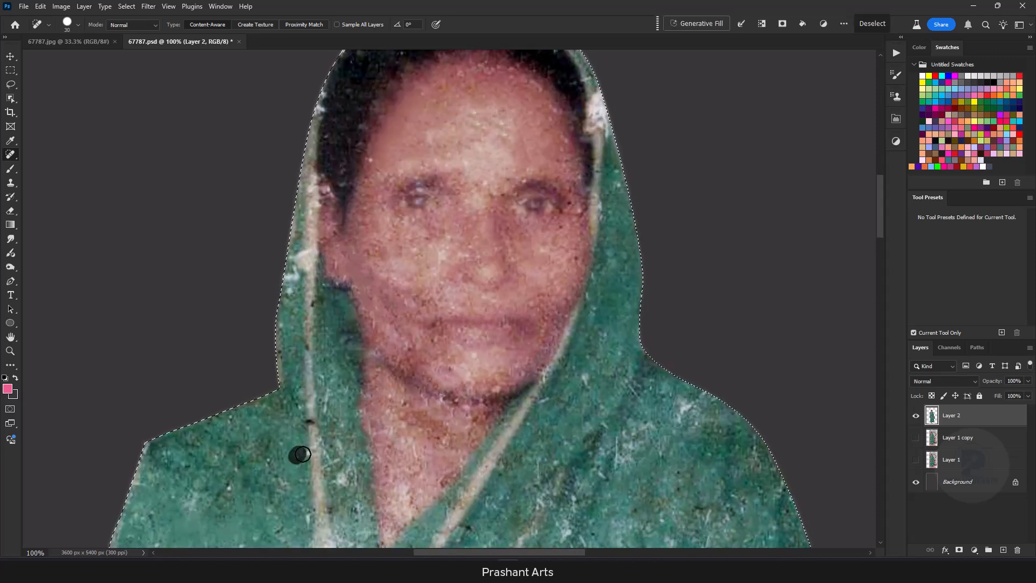
pyautogui.moveTo(358, 463); pyautogui.dragTo(337, 355)
pyautogui.moveTo(477, 453); pyautogui.dragTo(501, 505)
pyautogui.press(']')
pyautogui.moveTo(582, 366); pyautogui.dragTo(626, 322)
pyautogui.moveTo(652, 299); pyautogui.dragTo(674, 298)
pyautogui.scroll(-3, 447, 302)
# Step: Clone nearby clean areas over the white patch on the veil beside the image-right temple
pyautogui.press('s')
pyautogui.scroll(6, 545, 137)
pyautogui.keyDown('alt'); pyautogui.click(444, 283); pyautogui.keyUp('alt')
pyautogui.moveTo(446, 224)
pyautogui.mouseDown()
pyautogui.moveTo(409, 137)
pyautogui.moveTo(389, 264)
pyautogui.moveTo(397, 297)
pyautogui.mouseUp()
pyautogui.keyDown('alt'); pyautogui.click(364, 146); pyautogui.keyUp('alt')
pyautogui.press('[')
pyautogui.press('[')
pyautogui.keyDown('alt'); pyautogui.click(423, 200); pyautogui.keyUp('alt')
pyautogui.scroll(-3, 426, 315)
# Step: Clone clean green fabric over the white marks along the image-left edge of the veil
pyautogui.moveTo(225, 387); pyautogui.dragTo(648, 238)
pyautogui.scroll(3, 580, 197)
pyautogui.press(']')
pyautogui.press(']')
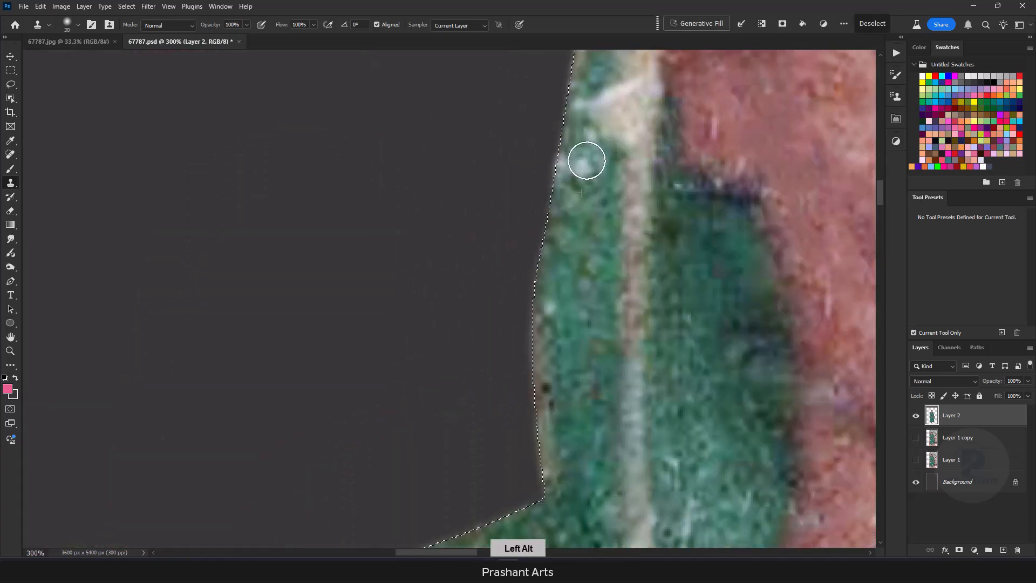
pyautogui.moveTo(650, 155); pyautogui.dragTo(581, 404)
pyautogui.scroll(-5, 551, 324)
pyautogui.moveTo(492, 430); pyautogui.dragTo(396, 289)
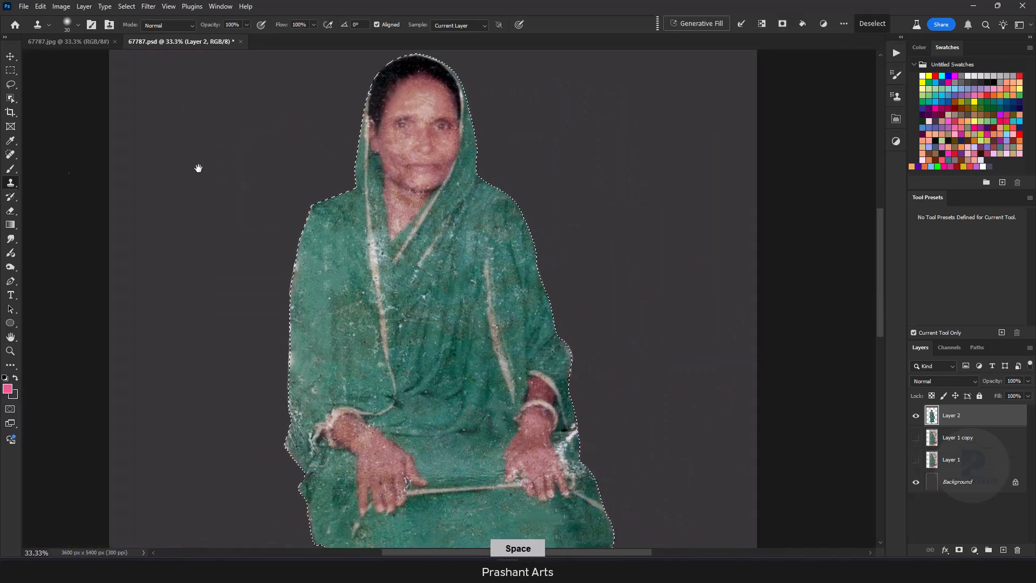
# Step: Heal the scratches and stains on the image-left shoulder and sleeve with a much larger healing brush
pyautogui.press('j')
pyautogui.scroll(2, 453, 302)
pyautogui.press(']')
pyautogui.press(']')
pyautogui.press(']')
pyautogui.press(']')
pyautogui.press(']')
pyautogui.press(']')
pyautogui.moveTo(295, 349); pyautogui.dragTo(305, 417)
pyautogui.click(238, 370)
pyautogui.click(210, 290)
# Step: Heal the scattered specks on the sari's chest area with a smaller healing brush
pyautogui.press('[')
pyautogui.press('[')
pyautogui.press('[')
pyautogui.press('[')
pyautogui.moveTo(471, 177); pyautogui.dragTo(465, 184)
pyautogui.moveTo(408, 267); pyautogui.dragTo(408, 269)
pyautogui.click(394, 297)
pyautogui.click(458, 244)
pyautogui.click(484, 319)
pyautogui.hotkey('ctrl', '-')
pyautogui.hotkey('ctrl', '-')
pyautogui.hotkey('ctrl', '-')
# Step: Clone clean fabric along the image-left outer edge of the sari's sleeve with a 70 px stamp
pyautogui.press('s')
pyautogui.hotkey('ctrl', '+')
pyautogui.hotkey('ctrl', '+')
pyautogui.press(']')
pyautogui.press(']')
pyautogui.press(']')
pyautogui.press(']')
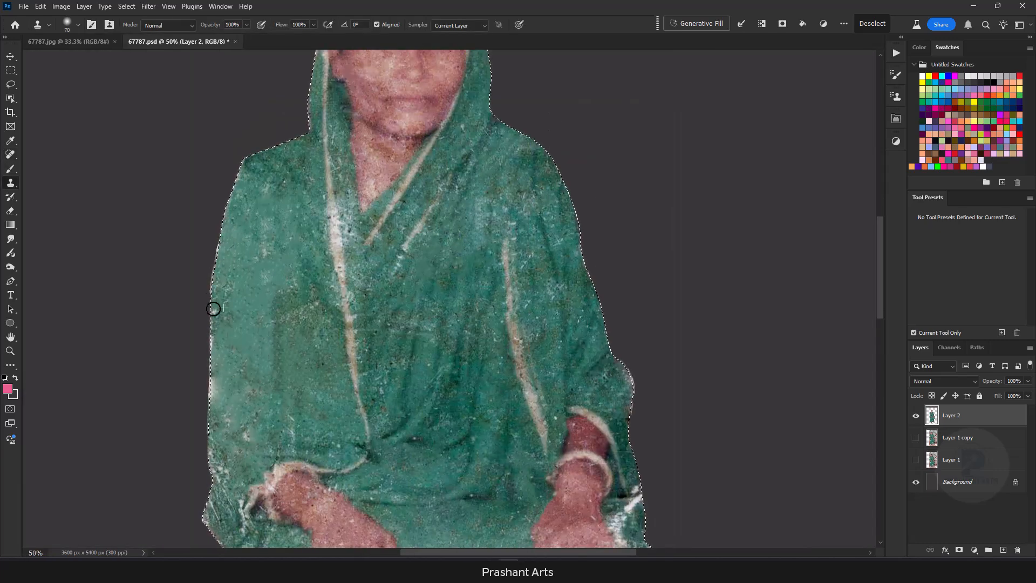
pyautogui.moveTo(248, 406); pyautogui.dragTo(317, 285)
pyautogui.hotkey('ctrl', '-')
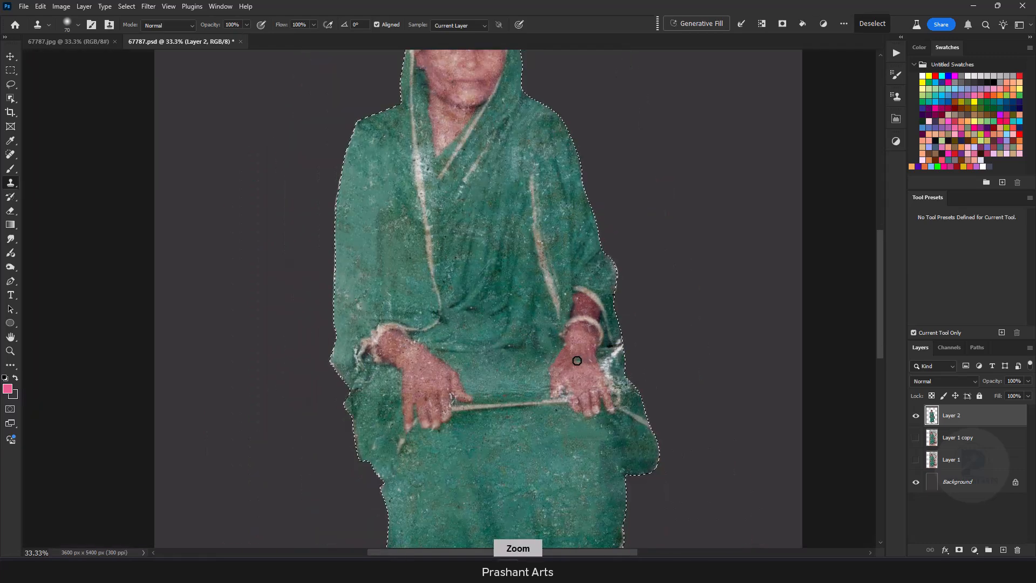
# Step: Open the clone source settings and clone clean fabric over the white damage beside the image-right wrist and hand
pyautogui.hotkey('ctrl', '+')
pyautogui.moveTo(583, 360); pyautogui.dragTo(487, 303)
pyautogui.click(896, 96)
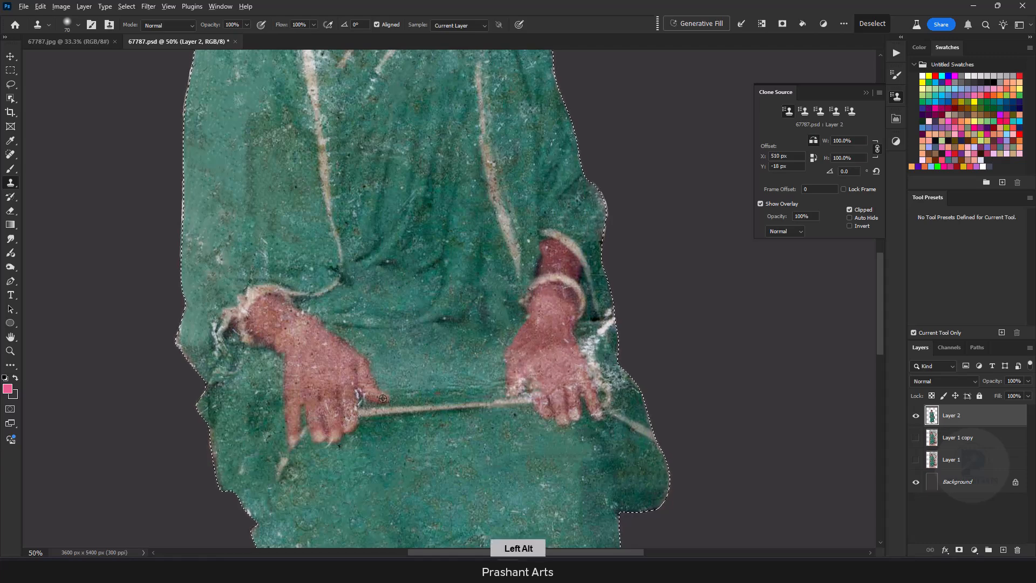
pyautogui.hotkey('ctrl', '-')
pyautogui.hotkey('ctrl', '+')
pyautogui.keyDown('alt'); pyautogui.click(525, 175); pyautogui.keyUp('alt')
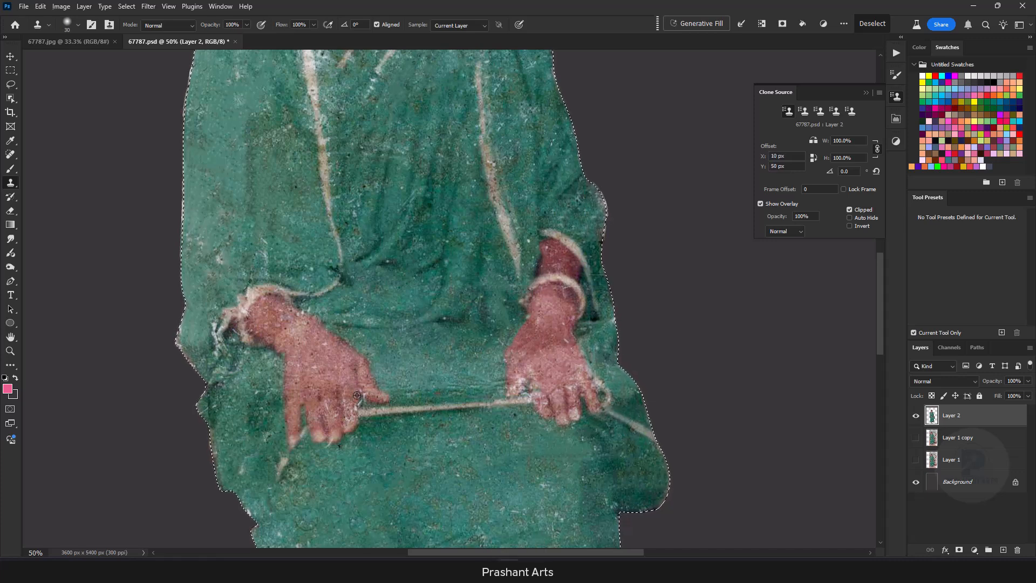
pyautogui.press('space')
pyautogui.moveTo(563, 195); pyautogui.dragTo(538, 333)
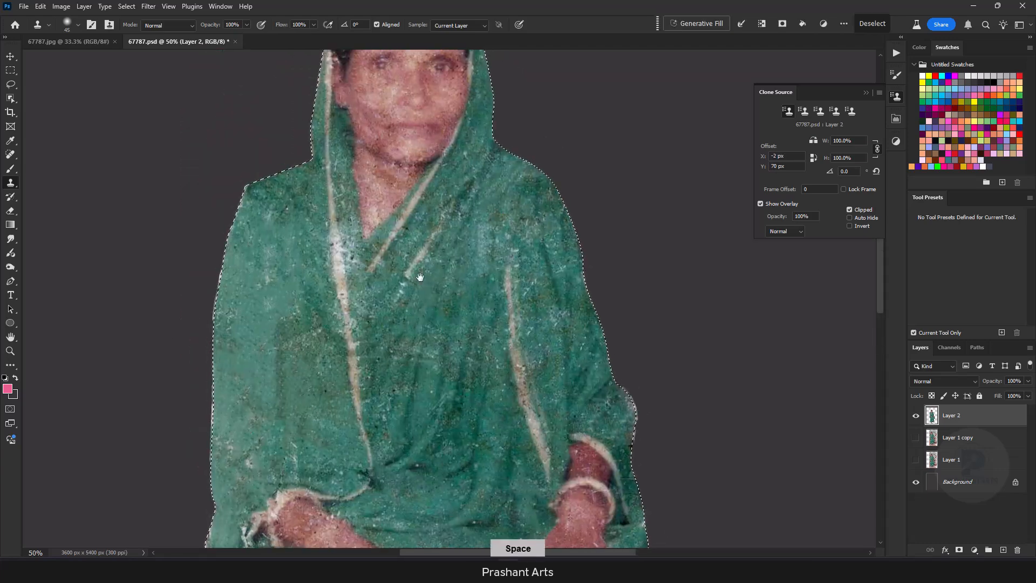
# Step: Clone an intact part of the beige border over its faded white section on the image-left side of the chest
pyautogui.keyDown('alt'); pyautogui.click(330, 207); pyautogui.keyUp('alt')
pyautogui.click(338, 291)
pyautogui.scroll(-3, 603, 284)
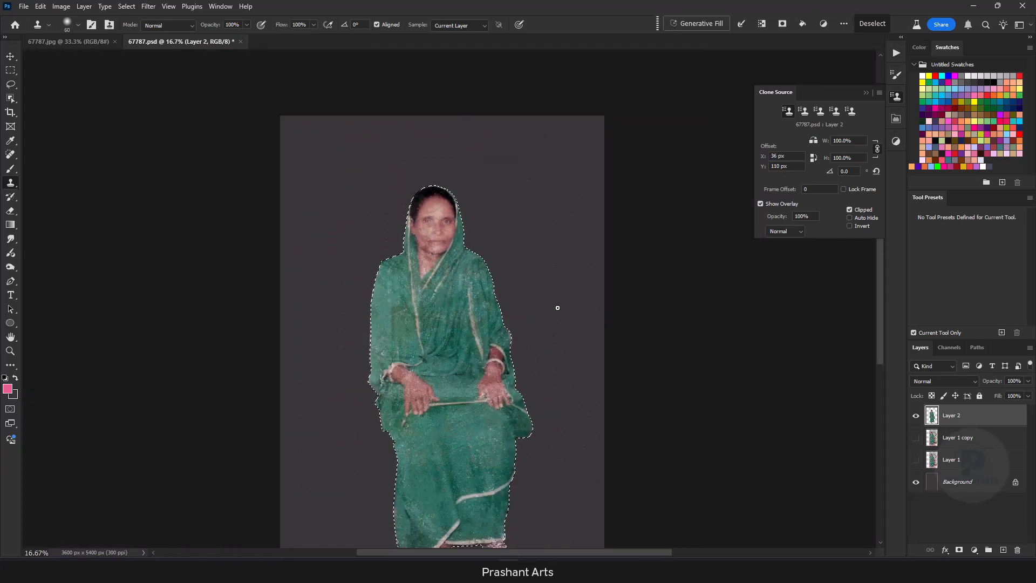
pyautogui.scroll(-3, 594, 290)
pyautogui.scroll(2, 577, 286)
pyautogui.scroll(-1, 561, 280)
# Step: Paint sampled sari green over the discoloured skirt down to the hem with a brush in Color mode
pyautogui.click(15, 169)
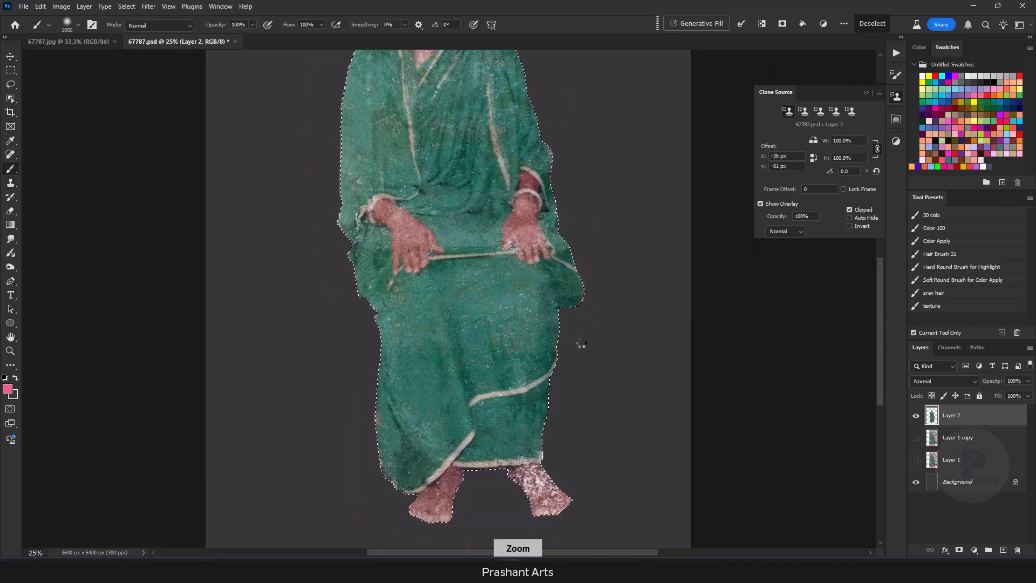
pyautogui.scroll(2, 447, 299)
pyautogui.keyDown('alt'); pyautogui.click(576, 250); pyautogui.keyUp('alt')
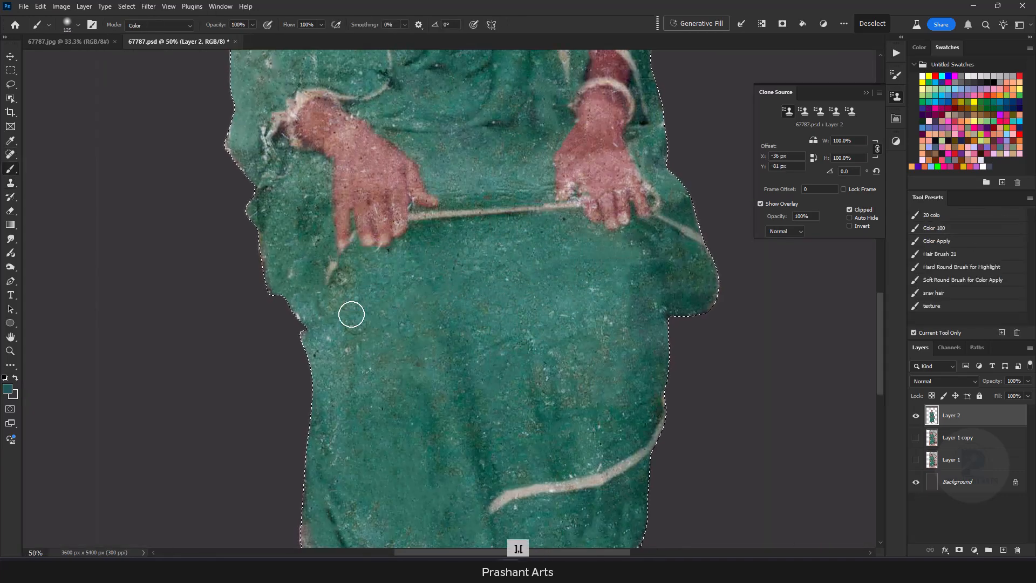
pyautogui.press(']')
pyautogui.press(']')
pyautogui.press(']')
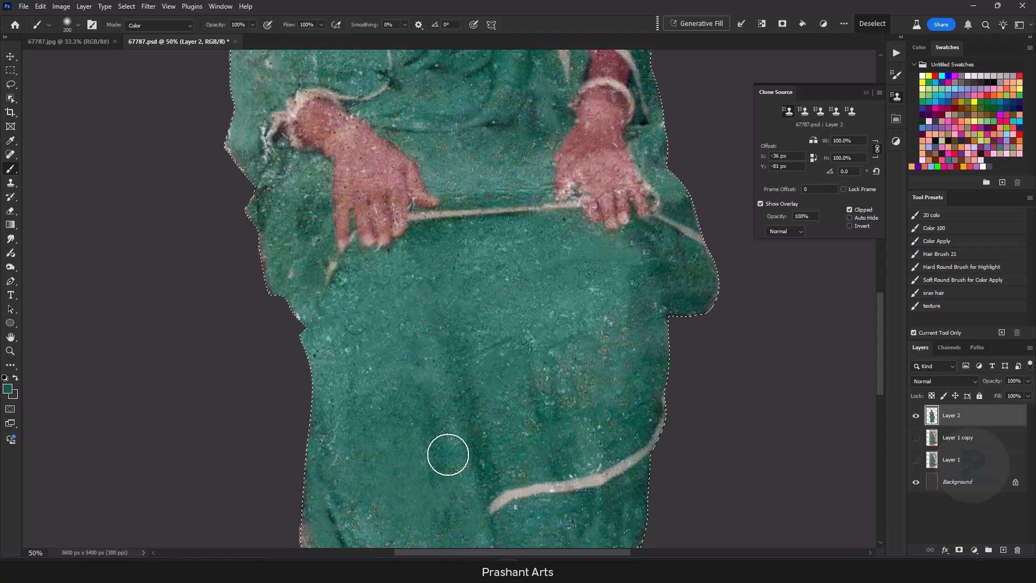
pyautogui.scroll(-3, 356, 418)
pyautogui.press('[')
pyautogui.press('[')
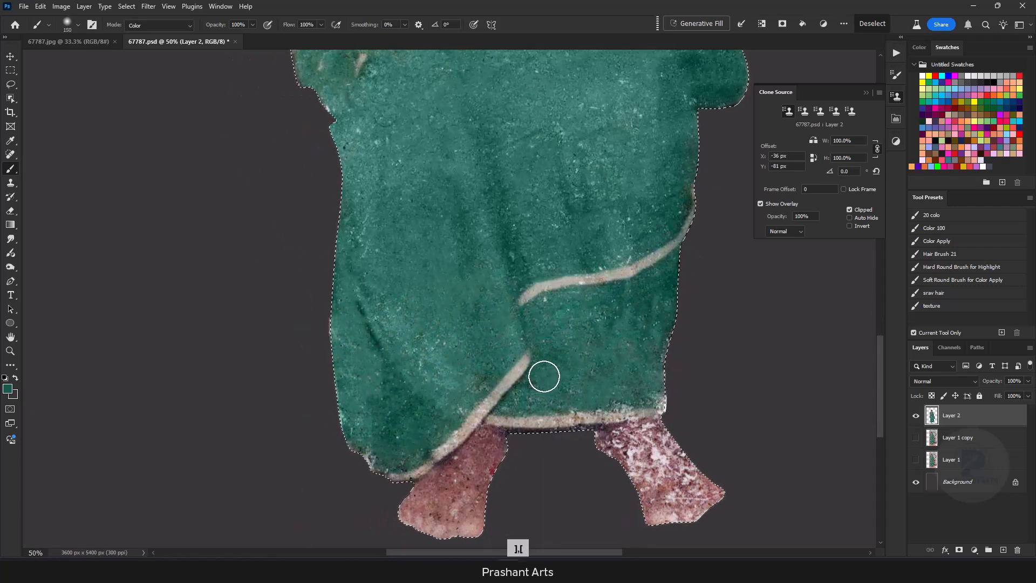
# Step: Paint the sampled green in Color mode over the sari's image-left sleeve and torso with a larger brush
pyautogui.scroll(5, 549, 371)
pyautogui.press(']')
pyautogui.moveTo(336, 173)
pyautogui.mouseDown()
pyautogui.moveTo(386, 342)
pyautogui.moveTo(383, 224)
pyautogui.moveTo(435, 111)
pyautogui.moveTo(435, 404)
pyautogui.mouseUp()
pyautogui.hotkey('ctrl', '-')
pyautogui.press('[')
pyautogui.press('[')
pyautogui.press('[')
pyautogui.press(']')
pyautogui.press(']')
pyautogui.press(']')
pyautogui.press(']')
pyautogui.press(']')
pyautogui.press(']')
pyautogui.press(']')
pyautogui.press(']')
pyautogui.press(']')
pyautogui.press(']')
pyautogui.press(']')
pyautogui.press(']')
pyautogui.moveTo(474, 356)
pyautogui.mouseDown()
pyautogui.moveTo(525, 309)
pyautogui.moveTo(444, 370)
pyautogui.moveTo(373, 531)
pyautogui.mouseUp()
pyautogui.moveTo(527, 407); pyautogui.dragTo(469, 167)
# Step: Even out the green on the chest, image-right sleeve and sari edges, varying the Color-mode brush size
pyautogui.press('[')
pyautogui.press('[')
pyautogui.press('[')
pyautogui.press('[')
pyautogui.press('[')
pyautogui.press('[')
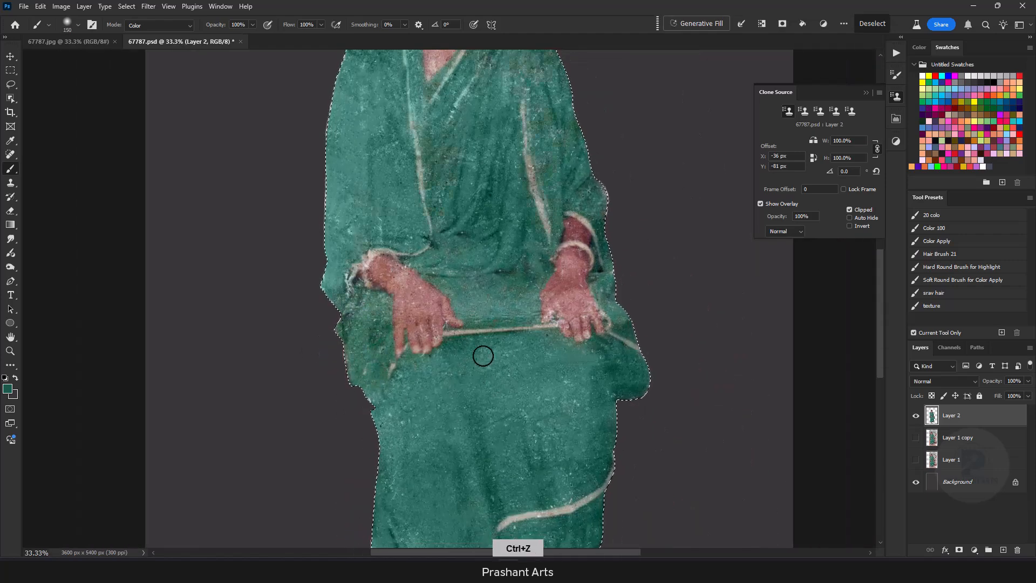
pyautogui.moveTo(416, 56); pyautogui.dragTo(422, 261)
pyautogui.moveTo(549, 255); pyautogui.dragTo(545, 53)
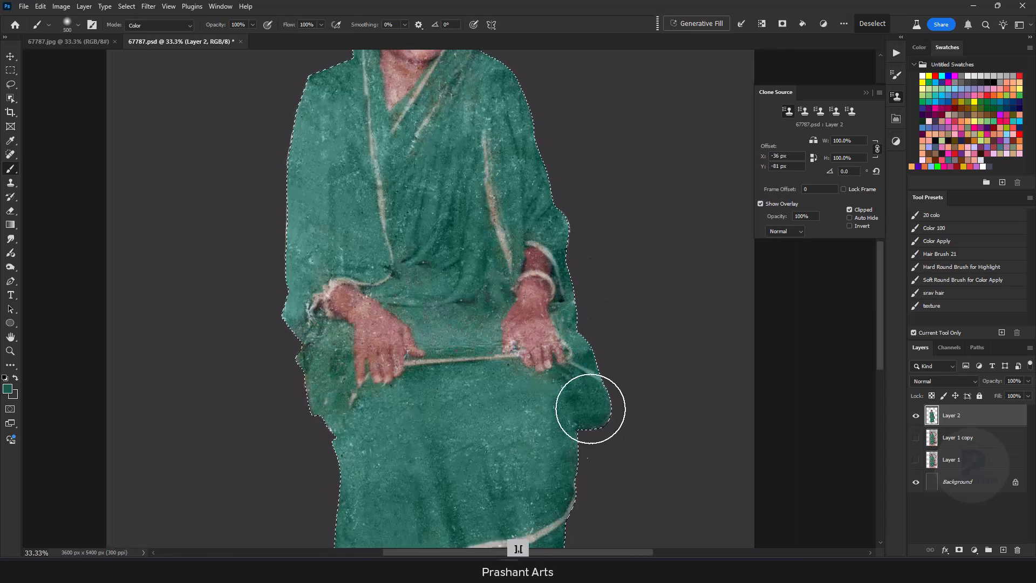
pyautogui.press('[')
pyautogui.hotkey('ctrl', '-')
pyautogui.scroll(3, 621, 328)
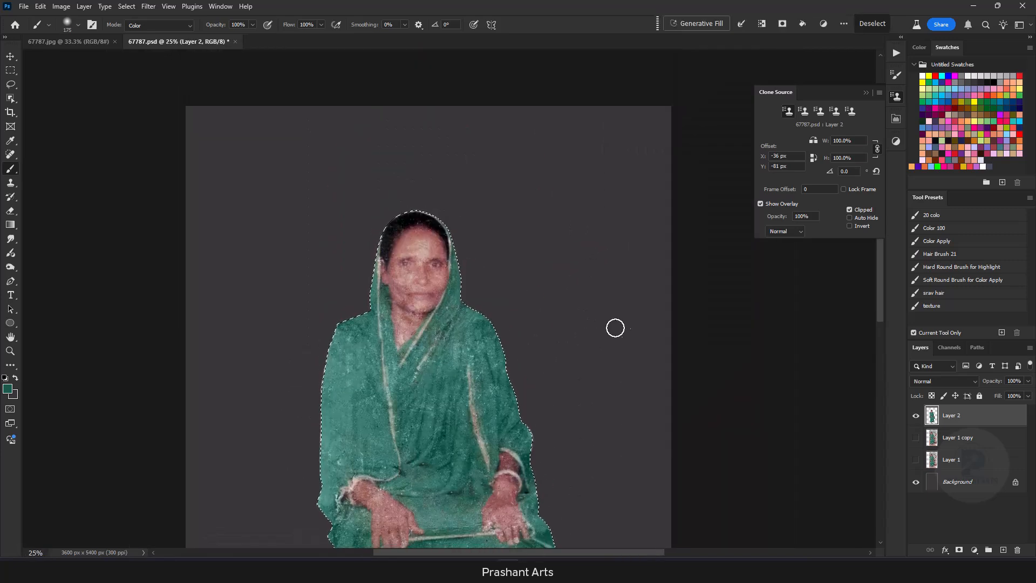
# Step: Clear the selection around the woman and save the document
pyautogui.hotkey('ctrl', '-')
pyautogui.hotkey('ctrl', 'd')
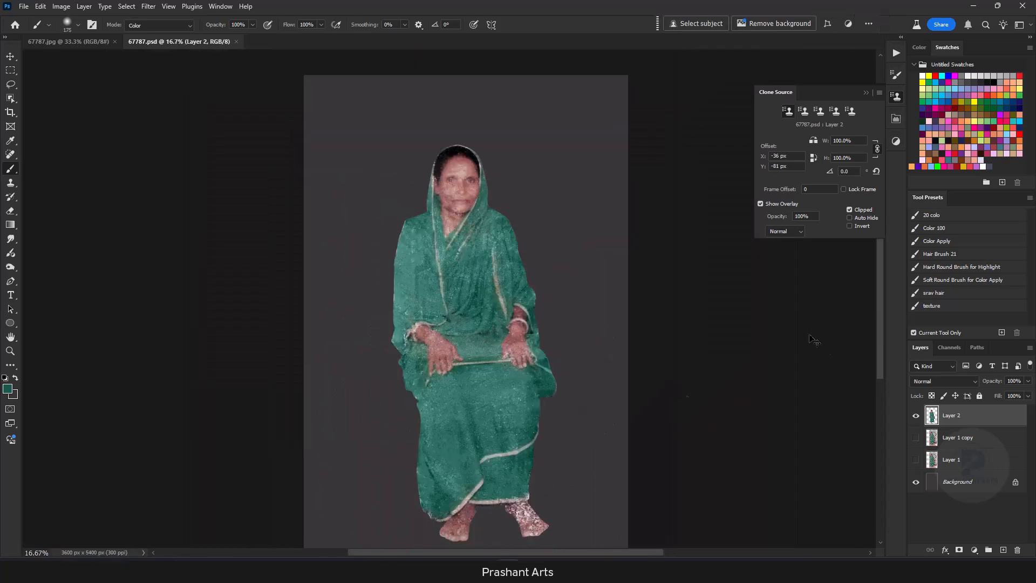
pyautogui.moveTo(604, 458); pyautogui.dragTo(605, 350)
pyautogui.moveTo(638, 227); pyautogui.dragTo(623, 394)
# Step: Run the Gold action to add a masked color balance layer, and load the woman's outline from Layer 2 as a selection
pyautogui.hotkey('ctrl', '+')
pyautogui.hotkey('ctrl', '+')
pyautogui.hotkey('ctrl', '+')
pyautogui.hotkey('ctrl', '+')
pyautogui.press('j')
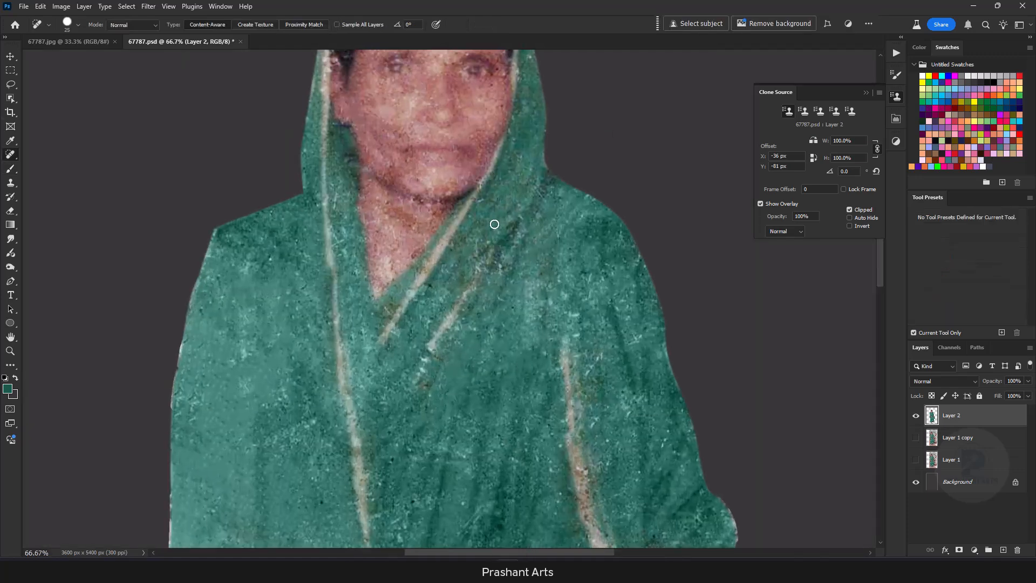
pyautogui.hotkey('ctrl', '-')
pyautogui.hotkey('ctrl', '-')
pyautogui.hotkey('ctrl', '-')
pyautogui.click(973, 549)
pyautogui.click(895, 52)
pyautogui.click(785, 279)
pyautogui.keyDown('ctrl'); pyautogui.click(931, 437); pyautogui.keyUp('ctrl')
# Step: Reveal gold along the sari's neckline and image-left front border by painting the color balance mask white with a small brush
pyautogui.hotkey('ctrl', '+')
pyautogui.hotkey('ctrl', '+')
pyautogui.hotkey('ctrl', '+')
pyautogui.press('[')
pyautogui.press('[')
pyautogui.press('[')
pyautogui.press('[')
pyautogui.press('[')
pyautogui.press('[')
pyautogui.press('[')
pyautogui.press('[')
pyautogui.press('[')
pyautogui.press('[')
pyautogui.press('[')
pyautogui.press('[')
pyautogui.press('[')
pyautogui.press('[')
pyautogui.moveTo(502, 143); pyautogui.dragTo(386, 333)
pyautogui.moveTo(326, 60)
pyautogui.mouseDown()
pyautogui.moveTo(329, 270)
pyautogui.moveTo(348, 394)
pyautogui.mouseUp()
# Step: Paint gold onto the image-left cuff, the image-right bangle and the image-right chest border, using a slightly larger brush
pyautogui.hotkey('ctrl', '-')
pyautogui.press(']')
pyautogui.moveTo(370, 367)
pyautogui.mouseDown()
pyautogui.moveTo(354, 312)
pyautogui.moveTo(373, 423)
pyautogui.moveTo(330, 505)
pyautogui.moveTo(414, 340)
pyautogui.mouseUp()
pyautogui.hotkey('ctrl', 'z')
pyautogui.press(']')
pyautogui.press(']')
pyautogui.moveTo(351, 363); pyautogui.dragTo(356, 400)
pyautogui.moveTo(340, 372); pyautogui.dragTo(337, 416)
pyautogui.moveTo(634, 343); pyautogui.dragTo(679, 375)
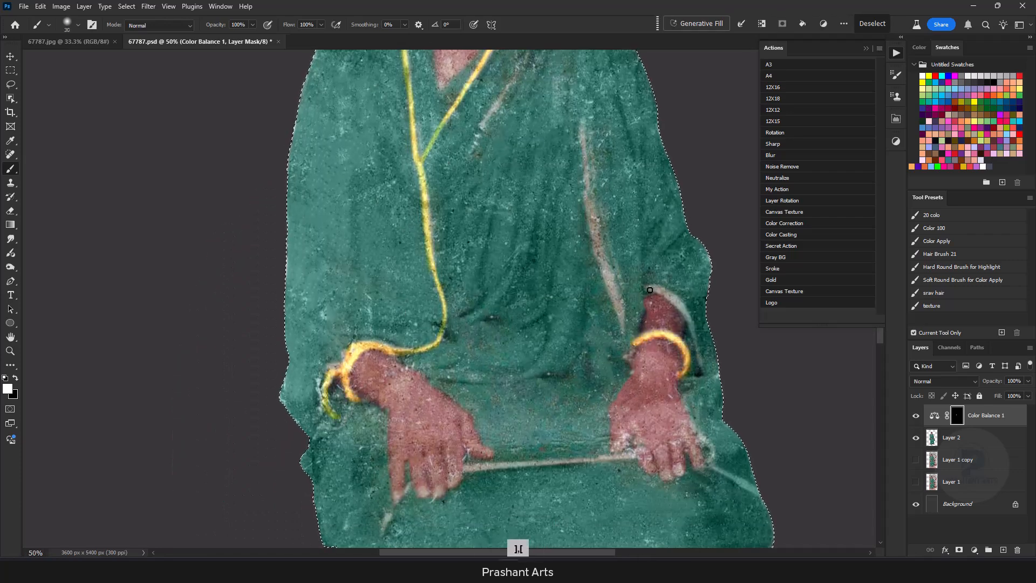
pyautogui.moveTo(583, 123); pyautogui.dragTo(624, 336)
# Step: Continue the gold along the image-right sleeve edge, the border across the lap and the skirt's hem borders, enlarging the brush as needed
pyautogui.moveTo(601, 259); pyautogui.dragTo(622, 99)
pyautogui.moveTo(401, 374); pyautogui.dragTo(431, 325)
pyautogui.moveTo(486, 308); pyautogui.dragTo(653, 296)
pyautogui.moveTo(715, 303)
pyautogui.mouseDown()
pyautogui.moveTo(507, 346)
pyautogui.moveTo(566, 378)
pyautogui.mouseUp()
pyautogui.moveTo(452, 443); pyautogui.dragTo(494, 120)
pyautogui.press(']')
pyautogui.press(']')
pyautogui.moveTo(261, 495)
pyautogui.mouseDown()
pyautogui.moveTo(357, 437)
pyautogui.moveTo(406, 375)
pyautogui.mouseUp()
pyautogui.press(']')
pyautogui.moveTo(406, 375); pyautogui.dragTo(306, 477)
pyautogui.moveTo(400, 321)
pyautogui.mouseDown()
pyautogui.moveTo(534, 272)
pyautogui.moveTo(572, 230)
pyautogui.mouseUp()
pyautogui.press(']')
pyautogui.moveTo(367, 439); pyautogui.dragTo(539, 432)
pyautogui.hotkey('ctrl', '-')
pyautogui.hotkey('ctrl', '-')
# Step: Paint gold on the remaining border around the head covering and undo the last stray strokes
pyautogui.moveTo(410, 81); pyautogui.dragTo(433, 542)
pyautogui.hotkey('ctrl', '+')
pyautogui.hotkey('ctrl', '+')
pyautogui.press('[')
pyautogui.press('[')
pyautogui.press('[')
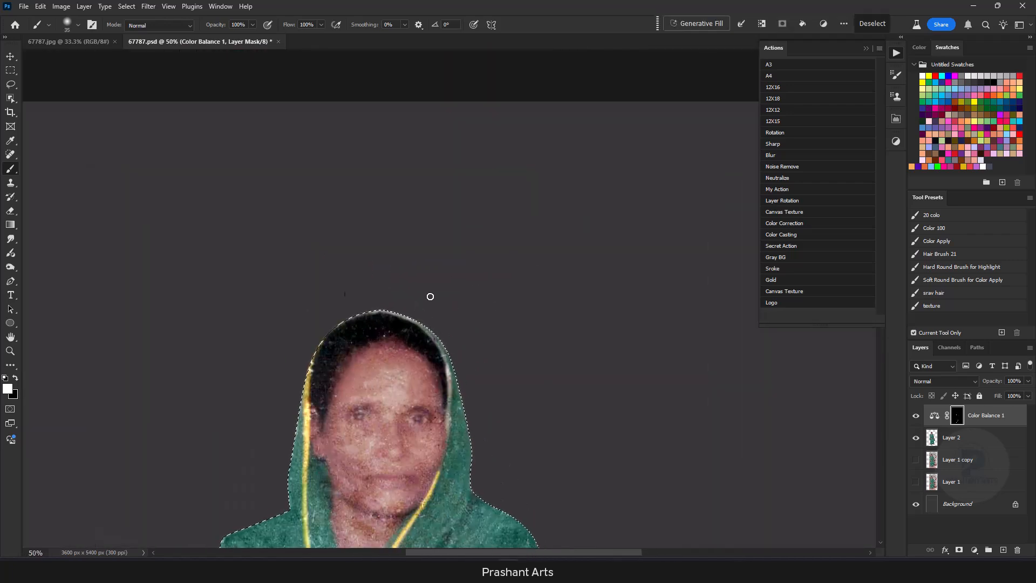
pyautogui.hotkey('ctrl', '-')
pyautogui.hotkey('ctrl', '-')
pyautogui.hotkey('ctrl', '+')
pyautogui.moveTo(499, 495); pyautogui.dragTo(518, 341)
pyautogui.hotkey('ctrl', 'z')
pyautogui.hotkey('ctrl', 'z')
# Step: Lower the color balance layer's opacity to 34% and merge it into Layer 2
pyautogui.hotkey('ctrl', '-')
pyautogui.hotkey('ctrl', '-')
pyautogui.hotkey('ctrl', '-')
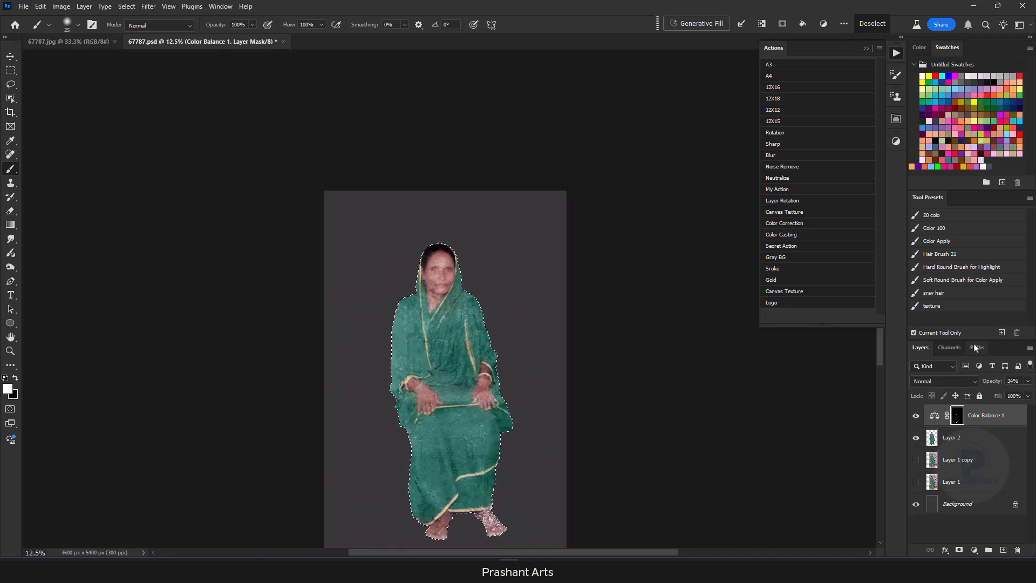
pyautogui.hotkey('ctrl', 'e')
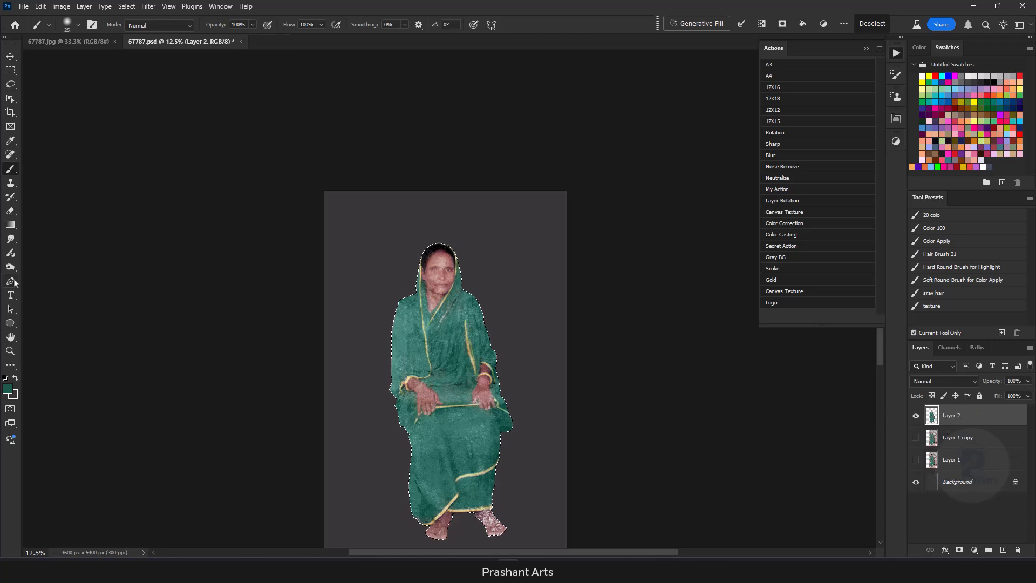
# Step: Darken the fold shadows on the sari's chest and torso with the Burn tool set to Midtones at 20% exposure
pyautogui.click(10, 266)
pyautogui.hotkey('ctrl', '+')
pyautogui.hotkey('ctrl', '+')
pyautogui.hotkey('ctrl', '+')
pyautogui.hotkey('ctrl', '+')
pyautogui.press('[')
pyautogui.press('[')
pyautogui.press('[')
pyautogui.press('[')
pyautogui.press('[')
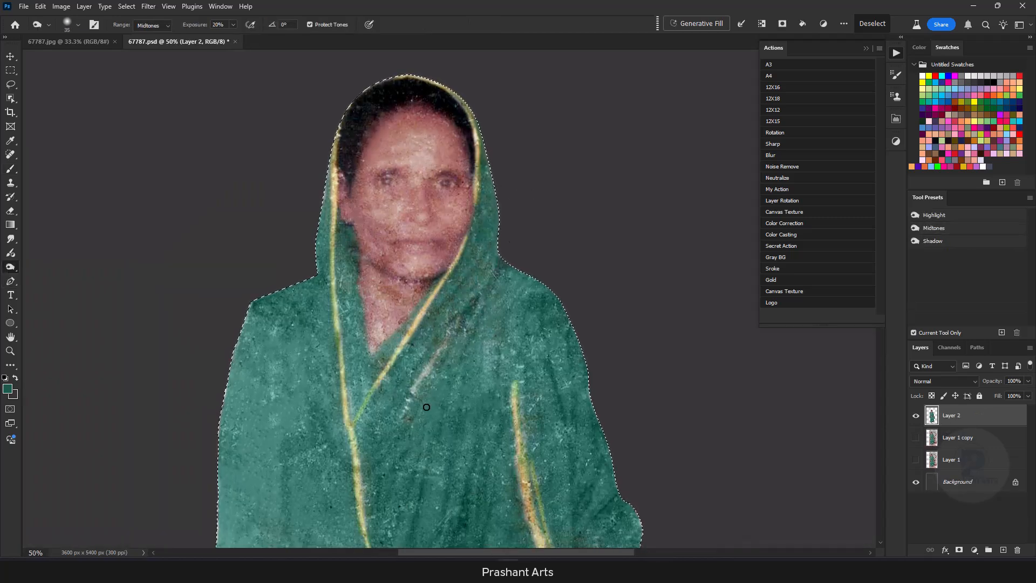
pyautogui.moveTo(410, 442); pyautogui.dragTo(474, 275)
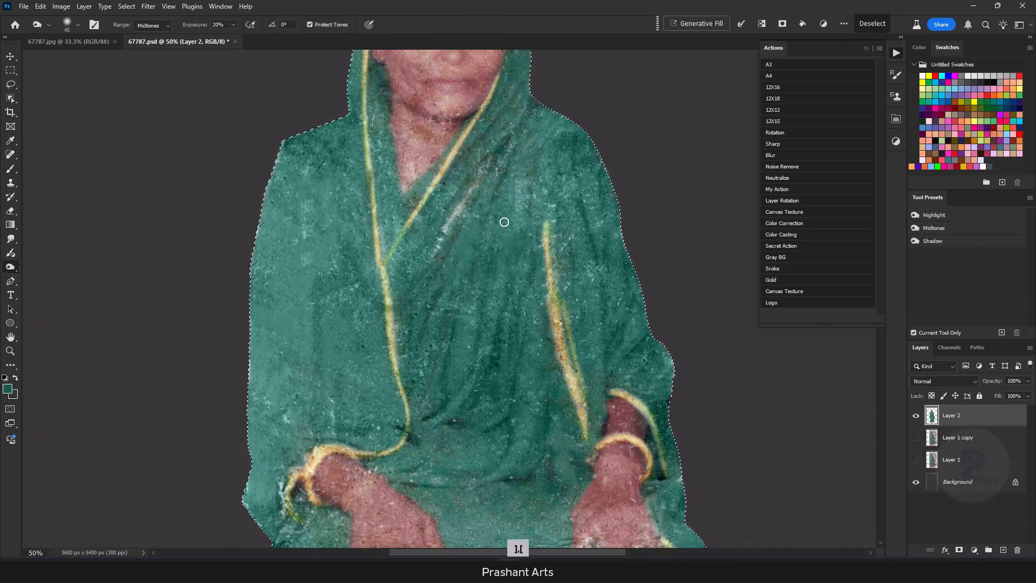
pyautogui.press(']')
pyautogui.press(']')
pyautogui.press('[')
pyautogui.press(']')
pyautogui.moveTo(515, 435); pyautogui.dragTo(516, 310)
# Step: Undo the last burn stroke and darken the folds over the lap and skirt with a larger Burn brush
pyautogui.hotkey('ctrl', '-')
pyautogui.hotkey('ctrl', '-')
pyautogui.hotkey('ctrl', 'z')
pyautogui.moveTo(429, 400)
pyautogui.mouseDown()
pyautogui.moveTo(403, 227)
pyautogui.moveTo(454, 351)
pyautogui.mouseUp()
pyautogui.press(']')
pyautogui.moveTo(458, 229); pyautogui.dragTo(488, 311)
pyautogui.moveTo(507, 232); pyautogui.dragTo(507, 278)
pyautogui.press(']')
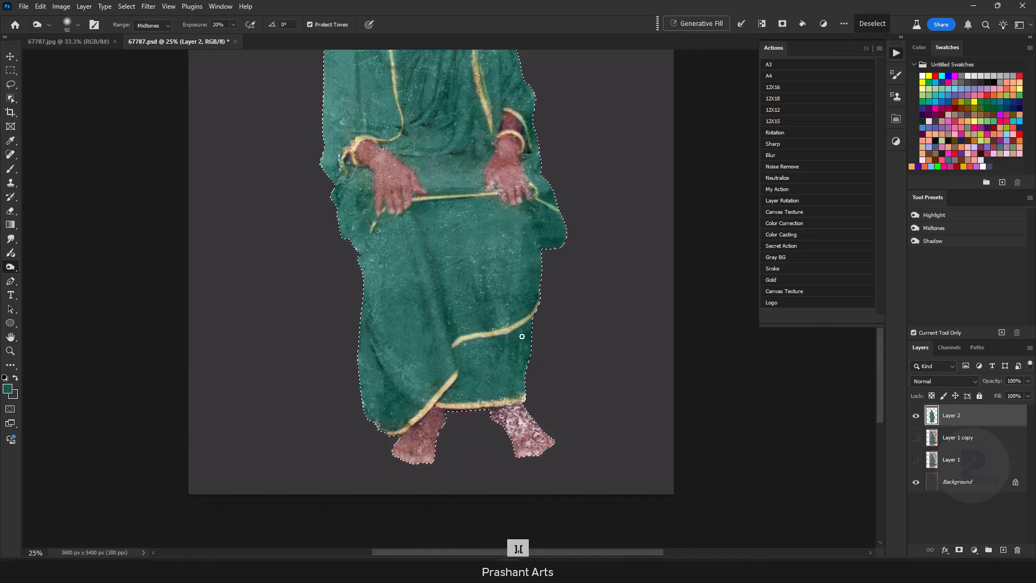
pyautogui.moveTo(529, 333); pyautogui.dragTo(533, 463)
pyautogui.press(']')
pyautogui.press('[')
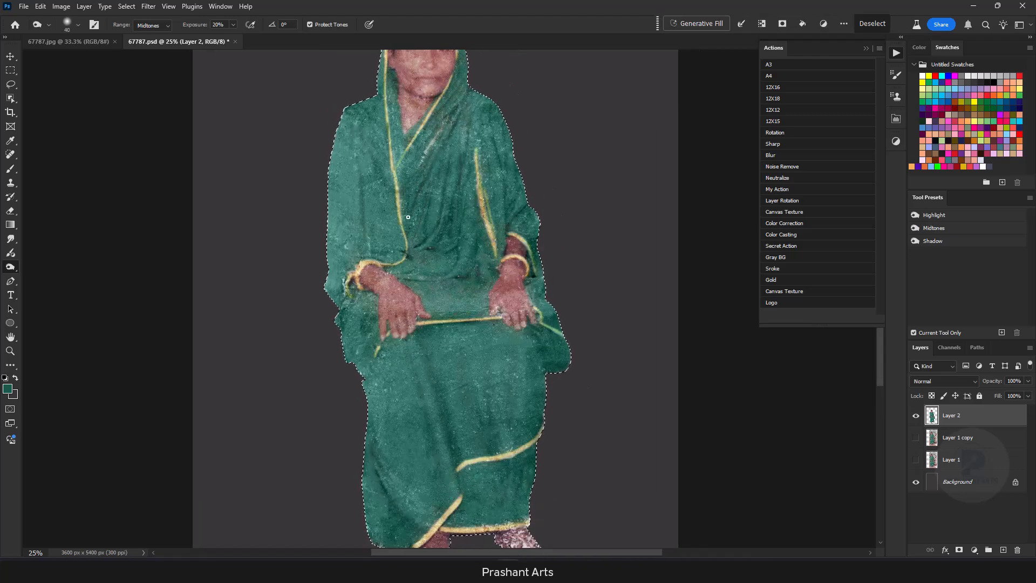
# Step: Deepen the torso folds with the Burn tool and save the document
pyautogui.moveTo(439, 99); pyautogui.dragTo(409, 294)
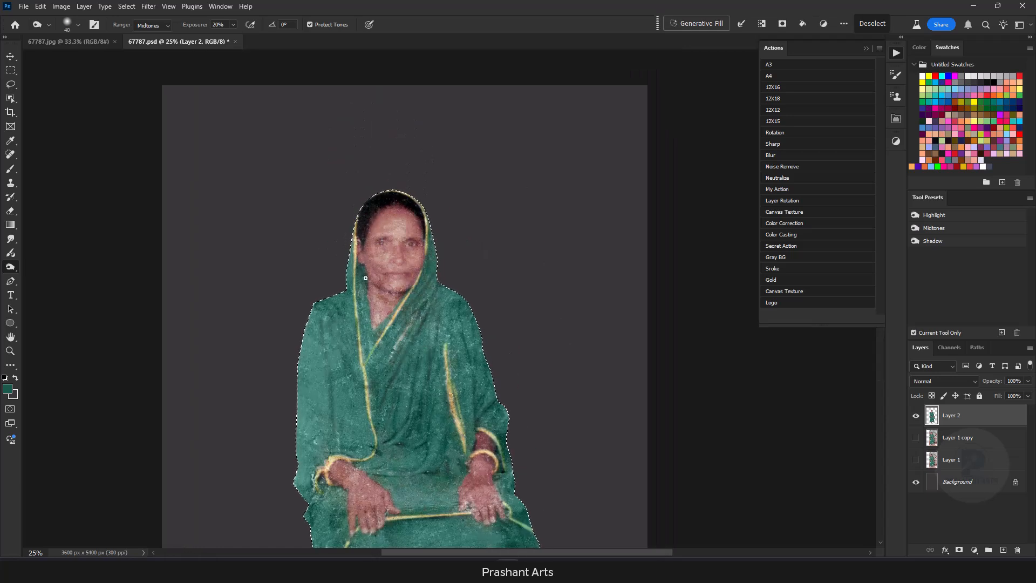
pyautogui.press('j')
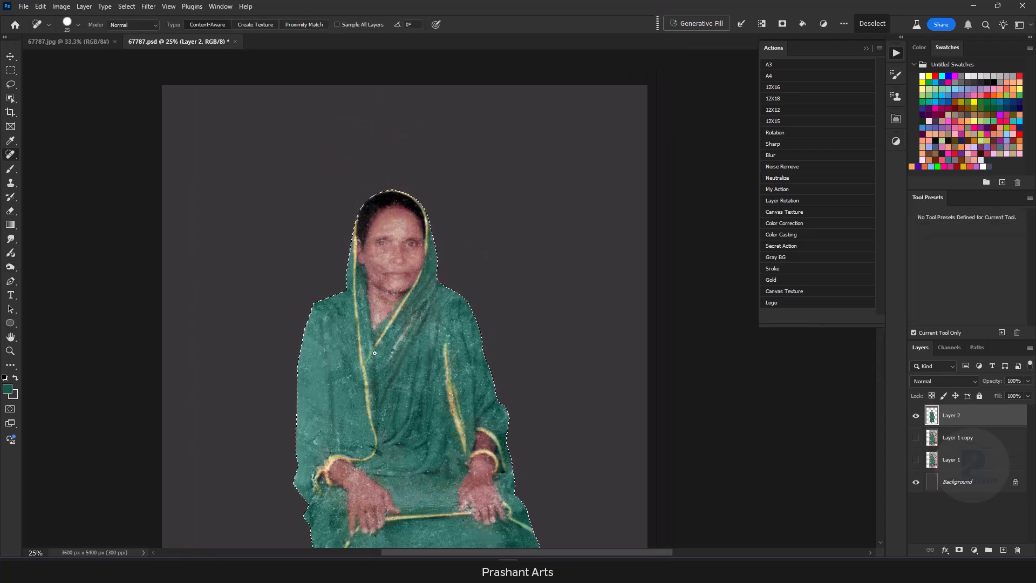
pyautogui.hotkey('ctrl', 's')
# Step: Darken the woman's eyes using the Burn tool's Shadow preset and a small brush
pyautogui.click(10, 267)
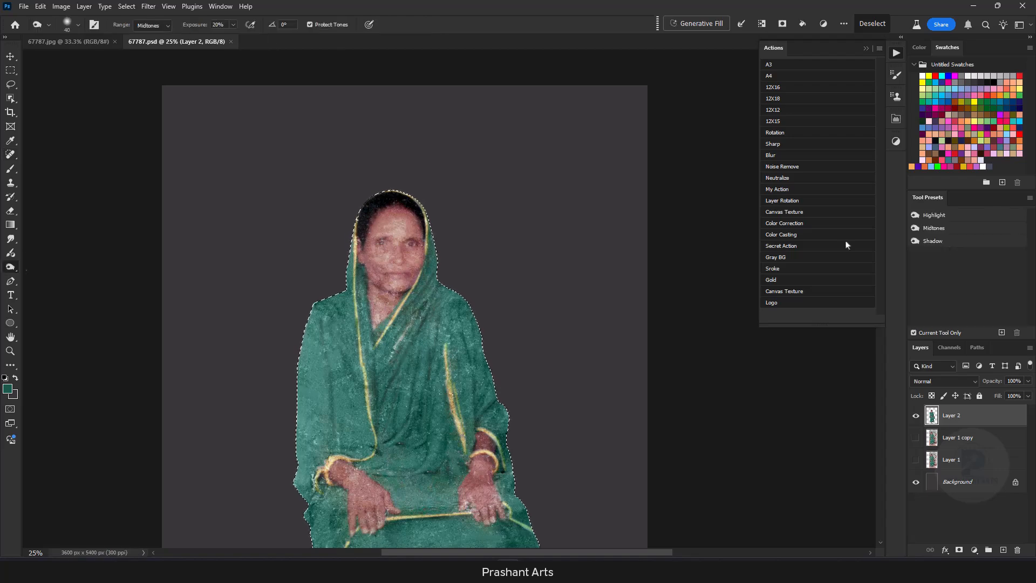
pyautogui.click(955, 241)
pyautogui.hotkey('ctrl', '+')
pyautogui.hotkey('ctrl', '+')
pyautogui.hotkey('ctrl', '+')
pyautogui.hotkey('ctrl', '+')
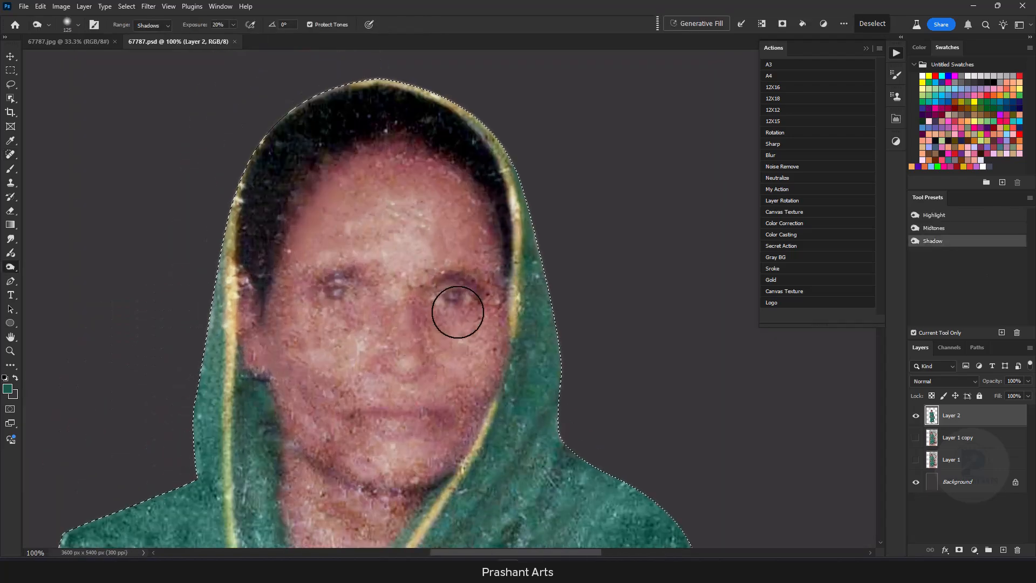
pyautogui.press('[')
pyautogui.press('[')
pyautogui.press('[')
pyautogui.press('[')
pyautogui.press('[')
pyautogui.click(338, 292)
# Step: Burn the hair along the image-left side of the forehead with a larger brush
pyautogui.press(']')
pyautogui.press(']')
pyautogui.press(']')
pyautogui.press(']')
pyautogui.press(']')
pyautogui.moveTo(327, 124); pyautogui.dragTo(278, 271)
# Step: Refine the dark details of the eyes and face with a much smaller Burn brush in the Shadows range
pyautogui.press('[')
pyautogui.press('[')
pyautogui.press('[')
pyautogui.press('[')
pyautogui.hotkey('ctrl', '+')
pyautogui.press('[')
pyautogui.press('[')
pyautogui.press('[')
pyautogui.press('[')
pyautogui.press('[')
pyautogui.hotkey('ctrl', '-')
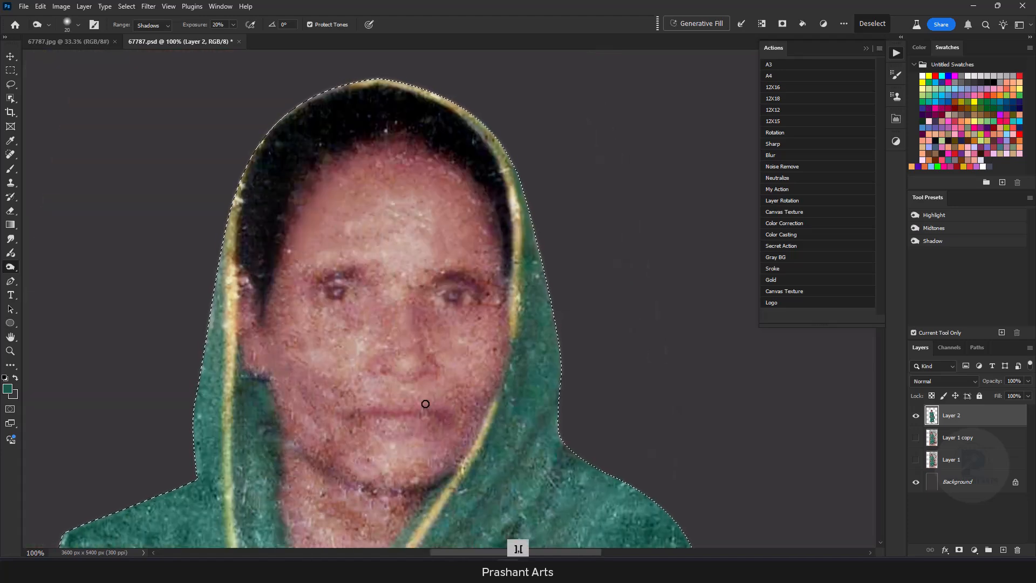
pyautogui.moveTo(405, 400); pyautogui.dragTo(426, 259)
pyautogui.press(']')
pyautogui.press(']')
pyautogui.hotkey('ctrl', '-')
pyautogui.hotkey('ctrl', '-')
pyautogui.moveTo(490, 268)
pyautogui.mouseDown()
pyautogui.moveTo(513, 156)
pyautogui.moveTo(454, 320)
pyautogui.mouseUp()
# Step: Lasso the thumb of the image-left hand, feather the selection and copy it to a new layer
pyautogui.press('j')
pyautogui.press(']')
pyautogui.press('[')
pyautogui.moveTo(463, 306); pyautogui.dragTo(368, 329)
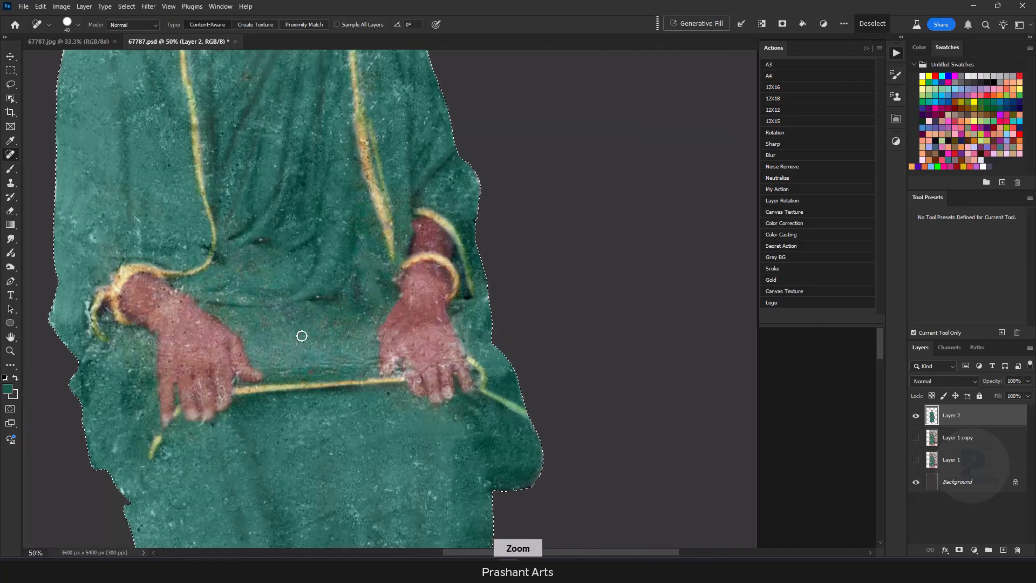
pyautogui.press('m')
pyautogui.press('l')
pyautogui.moveTo(248, 343)
pyautogui.mouseDown()
pyautogui.moveTo(249, 381)
pyautogui.moveTo(274, 348)
pyautogui.moveTo(394, 346)
pyautogui.mouseUp()
pyautogui.hotkey('shift', 'F6')
pyautogui.press('Return')
pyautogui.hotkey('ctrl', 'j')
# Step: Flip the copied thumb horizontally, place it on the image-right hand and merge it into Layer 2
pyautogui.hotkey('ctrl', 't')
pyautogui.rightClick(259, 356)
pyautogui.click(291, 515)
pyautogui.moveTo(451, 329); pyautogui.dragTo(443, 310)
pyautogui.press('Return')
pyautogui.hotkey('ctrl', 'e')
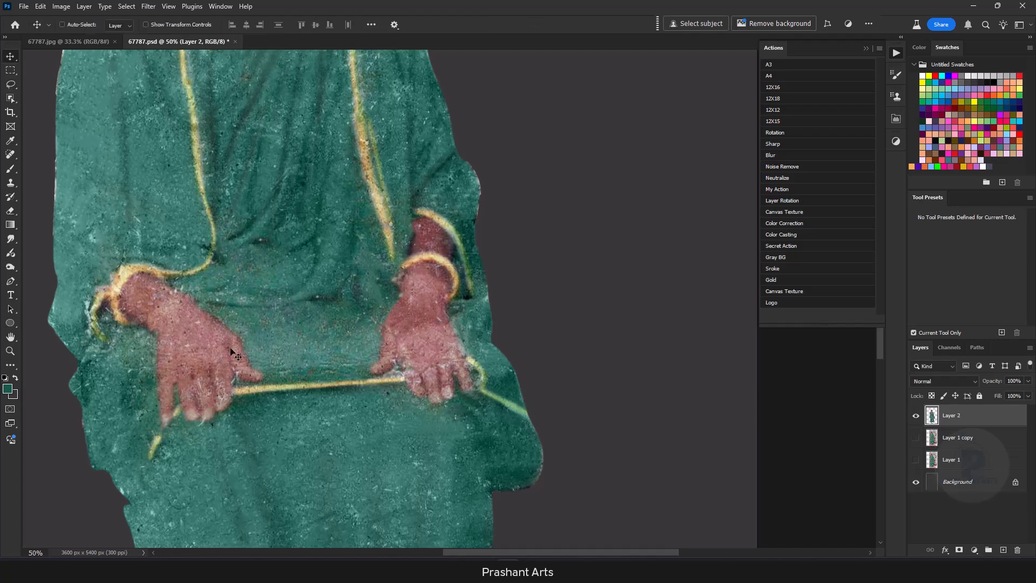
# Step: Feather the finger selection, copy it to a new layer, position it over the image-right hand's fingers and merge it into Layer 2
pyautogui.hotkey('shift', 'F6')
pyautogui.press('Return')
pyautogui.hotkey('ctrl', 'j')
pyautogui.hotkey('ctrl', 't')
pyautogui.moveTo(219, 378); pyautogui.dragTo(442, 315)
pyautogui.press('Return')
pyautogui.press('v')
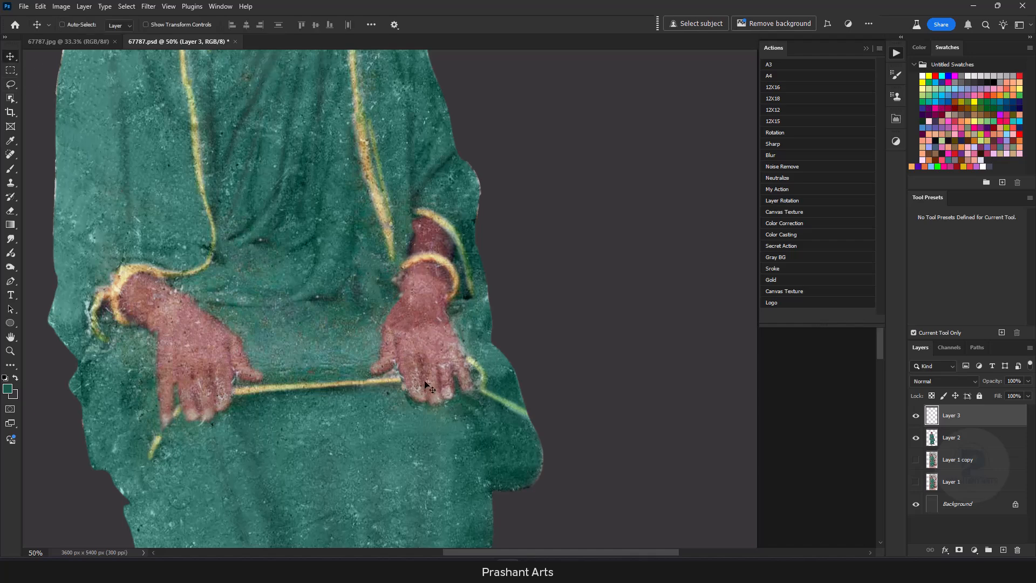
pyautogui.hotkey('ctrl', 'e')
# Step: Clone clean fabric over the damaged sari area around the image-right wrist with a smaller Clone Stamp brush
pyautogui.press('j')
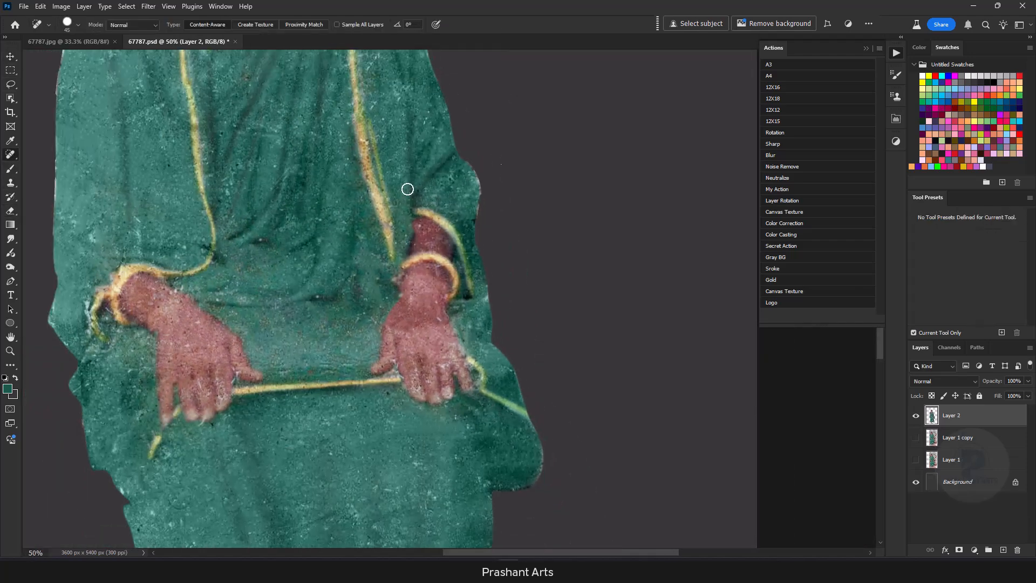
pyautogui.press('s')
pyautogui.hotkey('ctrl', '+')
pyautogui.keyDown('alt'); pyautogui.click(403, 213); pyautogui.keyUp('alt')
pyautogui.hotkey('ctrl', '-')
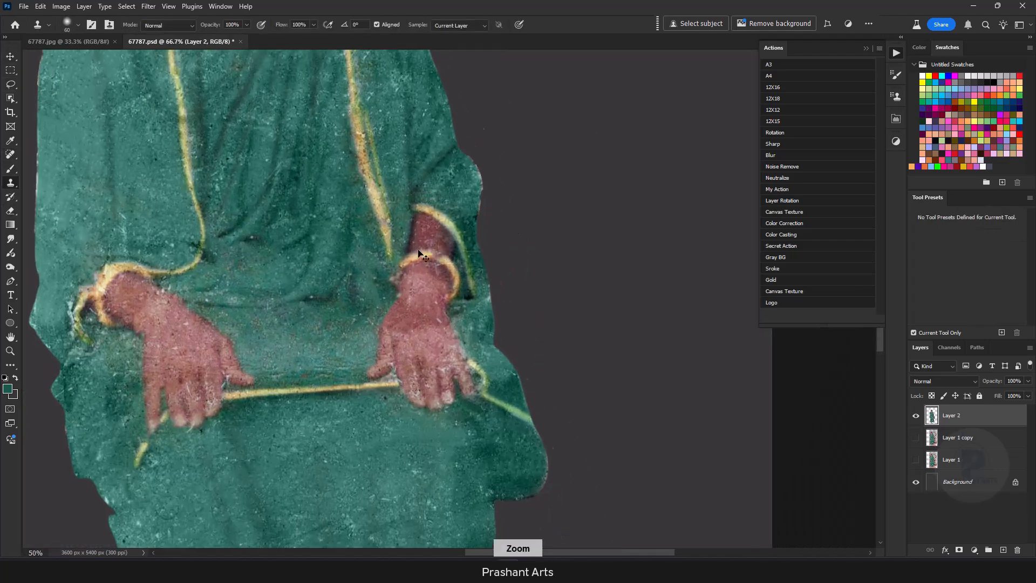
pyautogui.hotkey('ctrl', '+')
pyautogui.hotkey('ctrl', '+')
pyautogui.press('[')
pyautogui.click(353, 248)
pyautogui.moveTo(354, 247); pyautogui.dragTo(350, 263)
pyautogui.press('[')
# Step: Clone away the damage along the sari's image-left edge, around the sleeve and below it
pyautogui.scroll(-2, 340, 263)
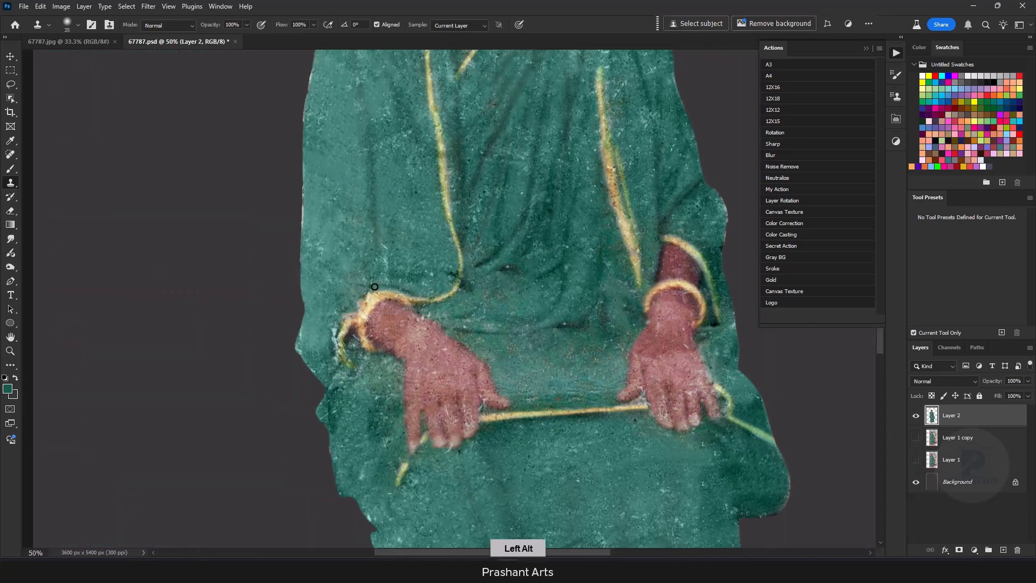
pyautogui.scroll(-2, 494, 425)
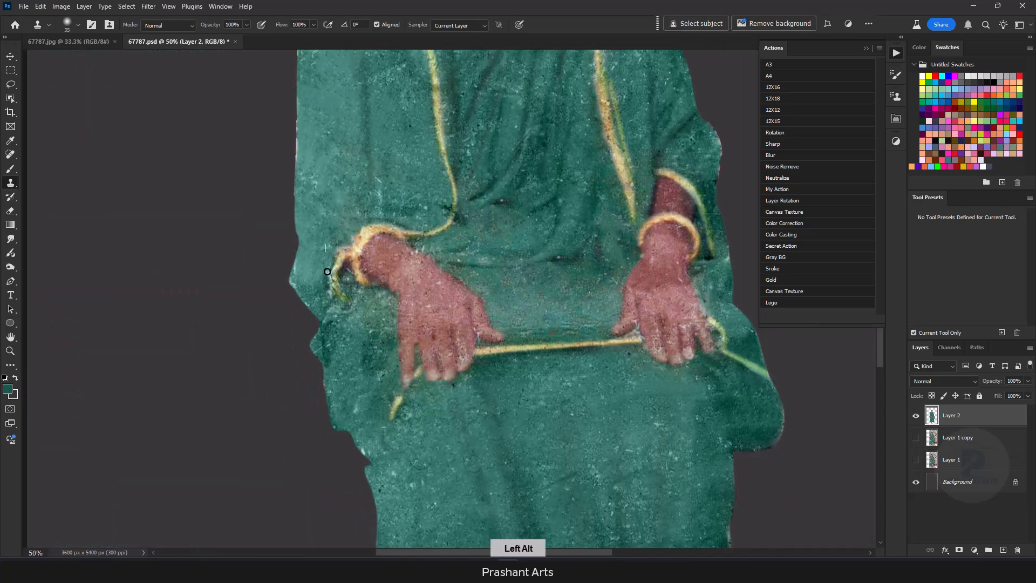
pyautogui.scroll(-1, 454, 197)
pyautogui.scroll(-1, 454, 197)
pyautogui.scroll(3, 380, 444)
pyautogui.moveTo(81, 184); pyautogui.dragTo(34, 129)
# Step: Heal the red spot on the image-left foot and paint light highlights on its toes with the brush at 40% opacity
pyautogui.press('j')
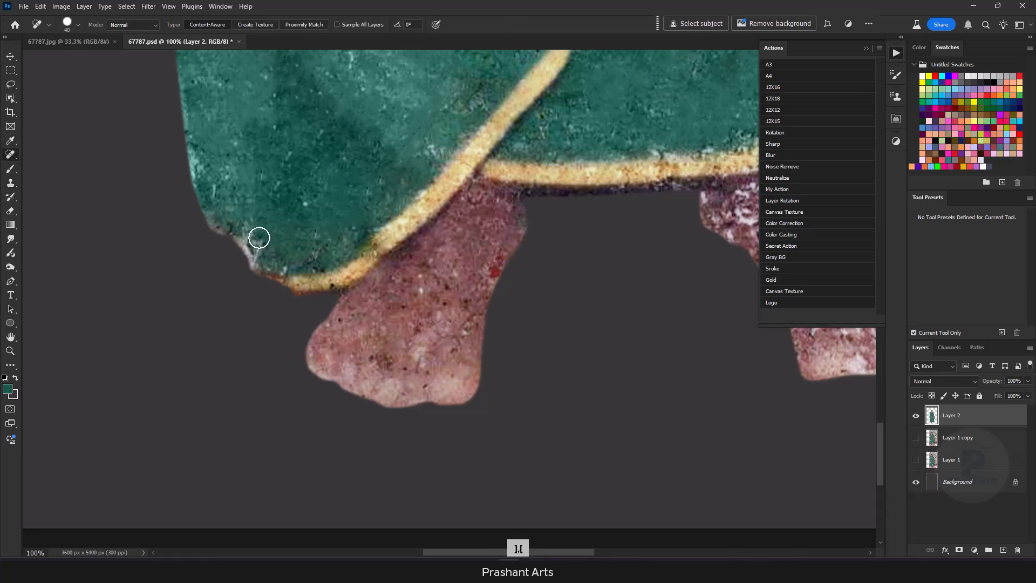
pyautogui.press('b')
pyautogui.keyDown('alt'); pyautogui.click(388, 264); pyautogui.keyUp('alt')
pyautogui.click(430, 374)
pyautogui.hotkey('ctrl', 'z')
pyautogui.press('4')
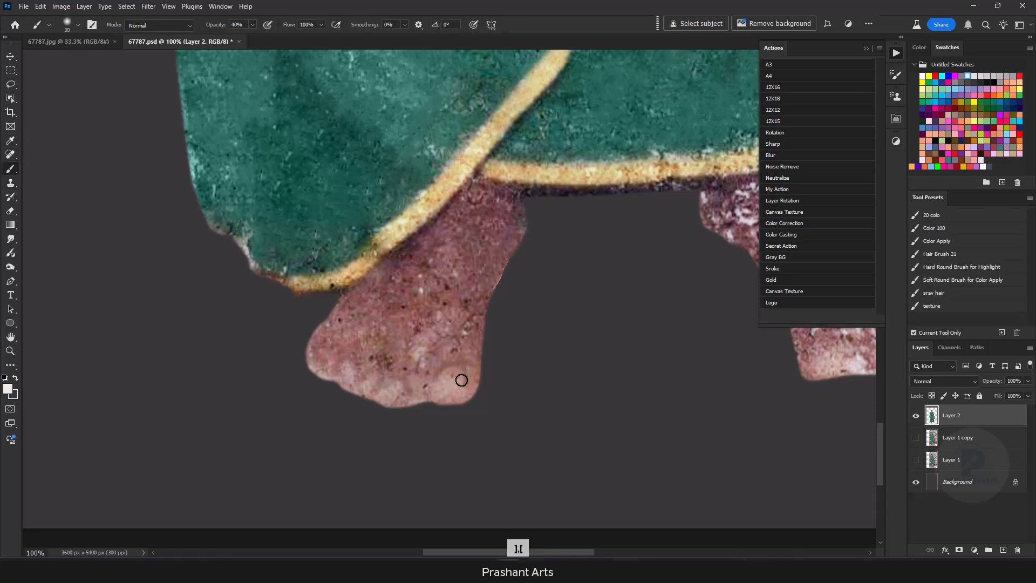
pyautogui.moveTo(458, 374); pyautogui.dragTo(447, 381)
pyautogui.click(395, 387)
pyautogui.click(369, 382)
pyautogui.click(343, 366)
pyautogui.click(318, 354)
# Step: Paint darker skin tone between the toes of the image-left foot and erase small notches between the toe tips
pyautogui.keyDown('alt'); pyautogui.click(471, 312); pyautogui.keyUp('alt')
pyautogui.moveTo(385, 352); pyautogui.dragTo(423, 388)
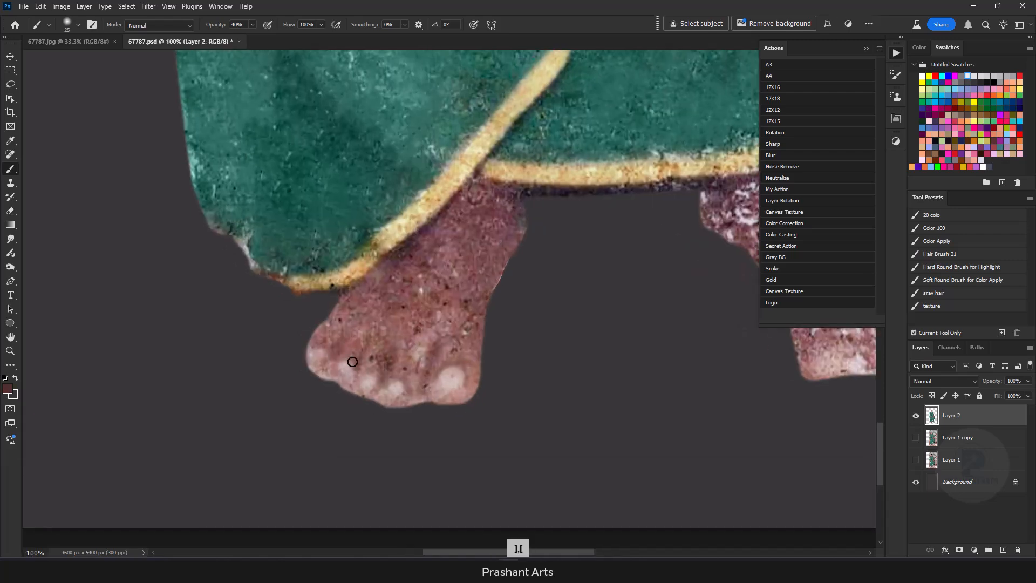
pyautogui.scroll(-3, 335, 362)
pyautogui.press('e')
pyautogui.scroll(3, 416, 404)
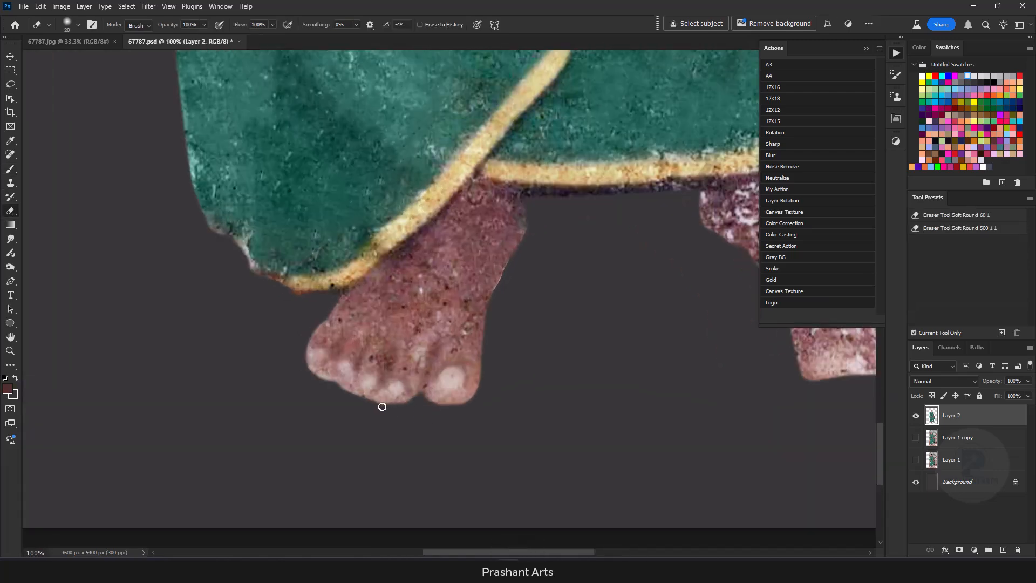
pyautogui.hotkey('ctrl', '-')
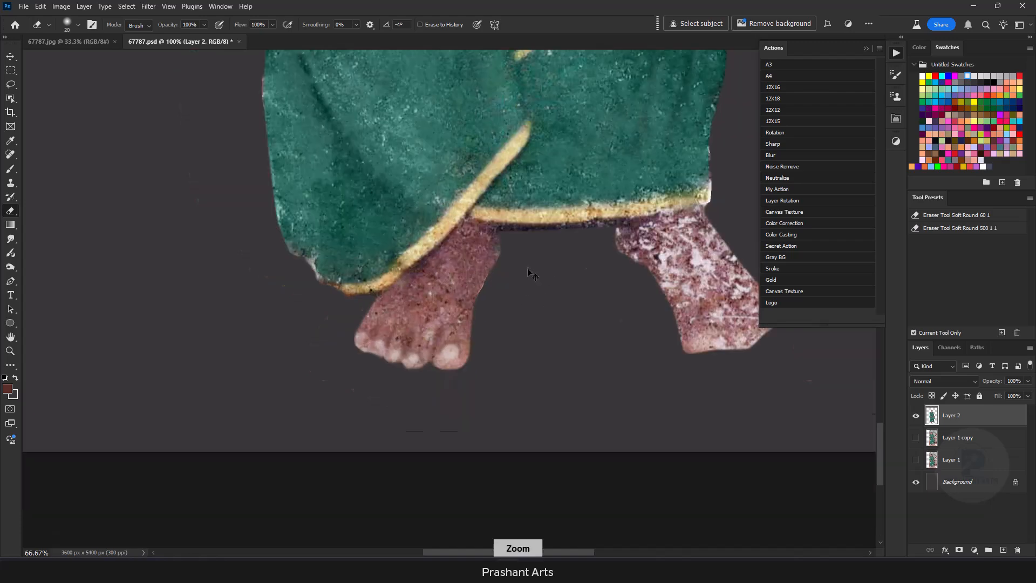
# Step: Rebuild the ragged image-left corner of the sari hem with the Clone Stamp
pyautogui.press('s')
pyautogui.hotkey('ctrl', '+')
pyautogui.moveTo(235, 229)
pyautogui.mouseDown()
pyautogui.moveTo(268, 261)
pyautogui.moveTo(262, 273)
pyautogui.moveTo(198, 146)
pyautogui.mouseUp()
pyautogui.keyDown('alt'); pyautogui.click(294, 283); pyautogui.keyUp('alt')
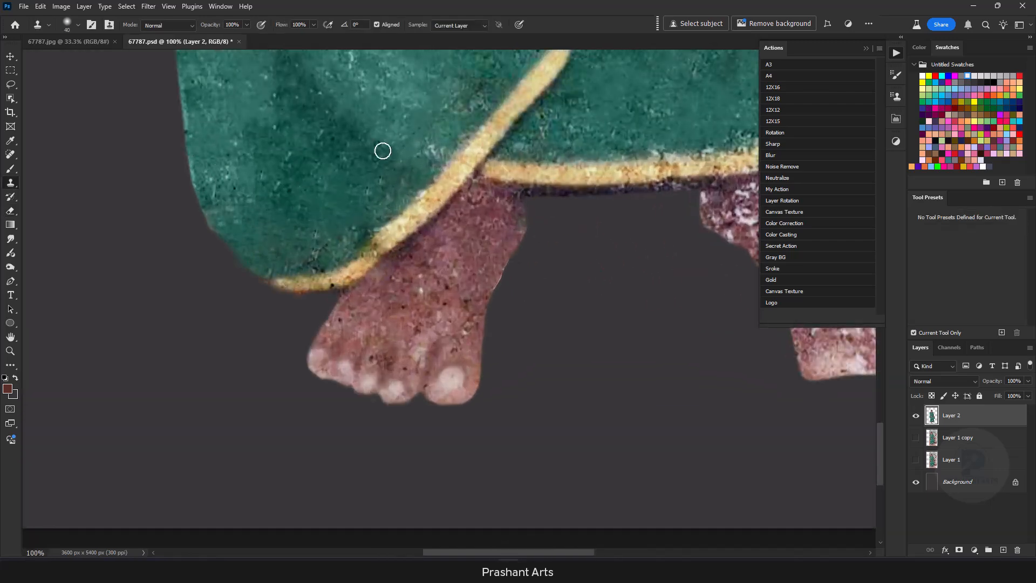
# Step: Lasso the repaired image-left foot, feather the selection and copy it to a new layer
pyautogui.hotkey('ctrl', '-')
pyautogui.hotkey('ctrl', '-')
pyautogui.hotkey('ctrl', '-')
pyautogui.hotkey('ctrl', '-')
pyautogui.press('l')
pyautogui.hotkey('ctrl', '+')
pyautogui.hotkey('ctrl', '+')
pyautogui.hotkey('ctrl', '+')
pyautogui.moveTo(534, 236)
pyautogui.mouseDown()
pyautogui.moveTo(414, 265)
pyautogui.moveTo(536, 246)
pyautogui.mouseUp()
pyautogui.hotkey('shift', 'F6')
pyautogui.press('Return')
pyautogui.hotkey('ctrl', 'j')
# Step: Flip the copied foot horizontally and fit it over the damaged image-right foot
pyautogui.hotkey('ctrl', 't')
pyautogui.rightClick(469, 274)
pyautogui.click(504, 540)
pyautogui.moveTo(507, 323); pyautogui.dragTo(757, 305)
pyautogui.press('space')
pyautogui.moveTo(736, 396); pyautogui.dragTo(437, 466)
pyautogui.moveTo(439, 349); pyautogui.dragTo(505, 349)
pyautogui.moveTo(469, 359); pyautogui.dragTo(465, 356)
pyautogui.press('Return')
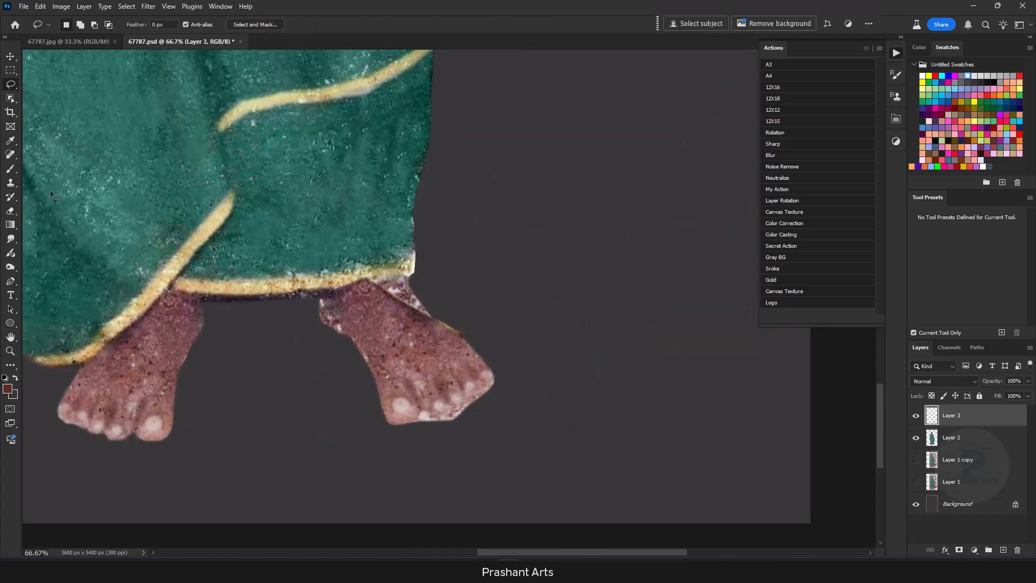
# Step: Erase the copied foot's excess edges, merge it into Layer 2 and trim the outline around the toes
pyautogui.press('e')
pyautogui.press('[')
pyautogui.press('[')
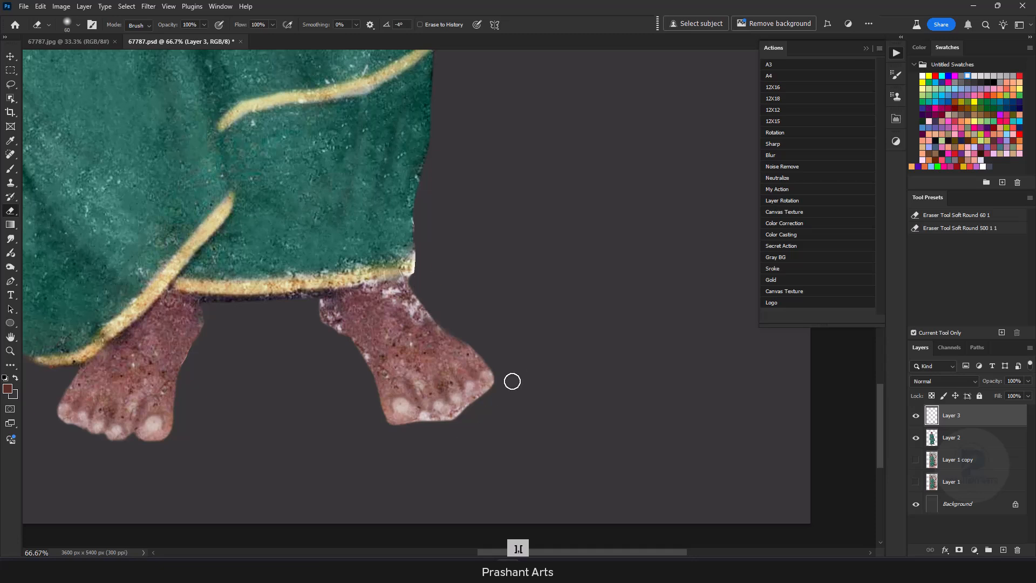
pyautogui.hotkey('ctrl', 'e')
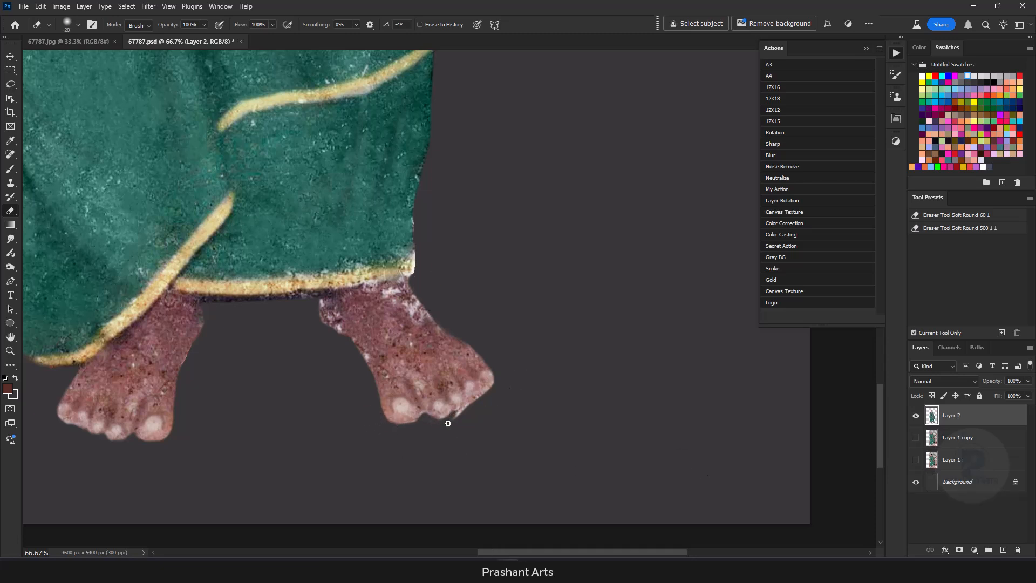
# Step: Heal the white scratches and dark spots on both feet with the Spot Healing Brush
pyautogui.press('j')
pyautogui.moveTo(385, 291); pyautogui.dragTo(399, 291)
pyautogui.moveTo(332, 316); pyautogui.dragTo(339, 324)
pyautogui.moveTo(403, 302); pyautogui.dragTo(423, 336)
pyautogui.moveTo(125, 390); pyautogui.dragTo(147, 383)
pyautogui.click(147, 360)
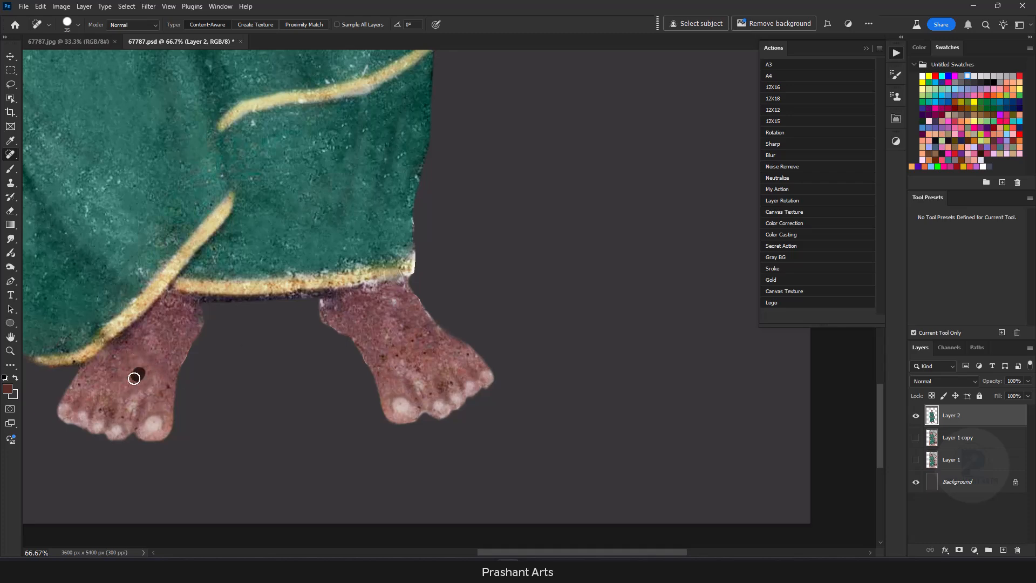
pyautogui.click(467, 356)
pyautogui.hotkey('ctrl', '-')
pyautogui.hotkey('ctrl', '-')
pyautogui.hotkey('ctrl', '-')
pyautogui.hotkey('ctrl', '-')
pyautogui.hotkey('ctrl', '-')
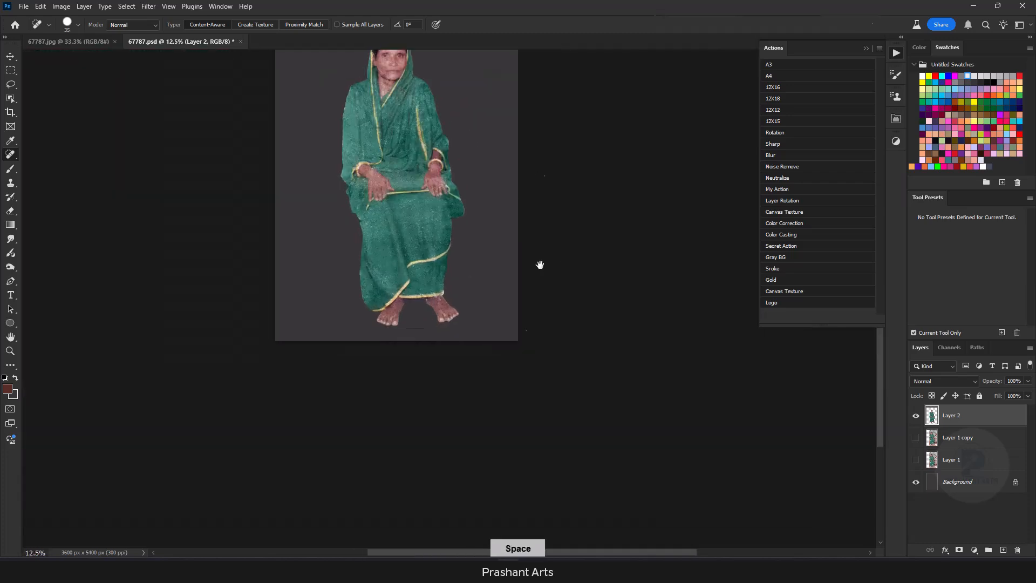
pyautogui.moveTo(539, 176); pyautogui.dragTo(522, 330)
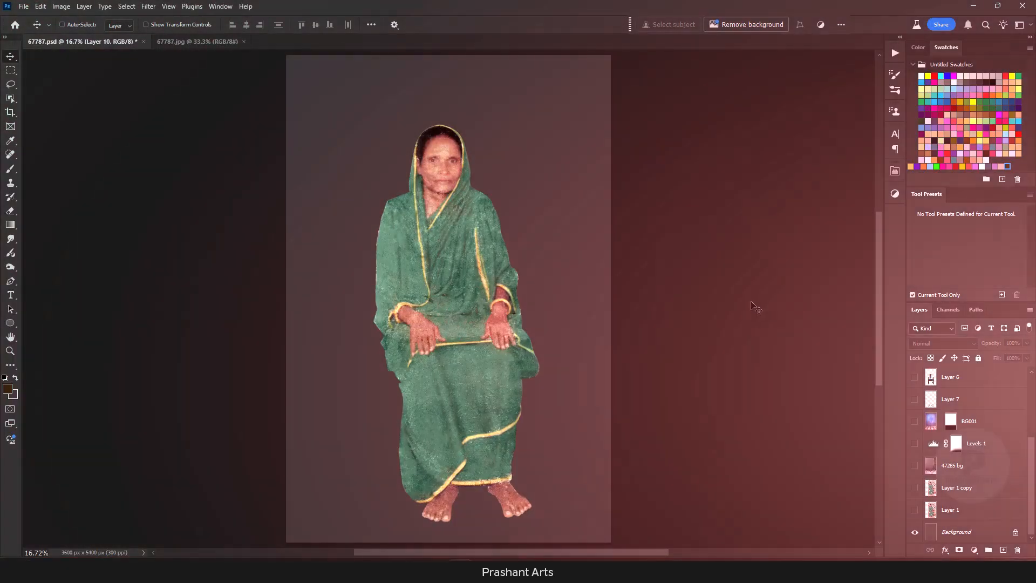
# Step: Show the chair in Layer 6 behind the woman in Layer 2
pyautogui.scroll(3, 1009, 417)
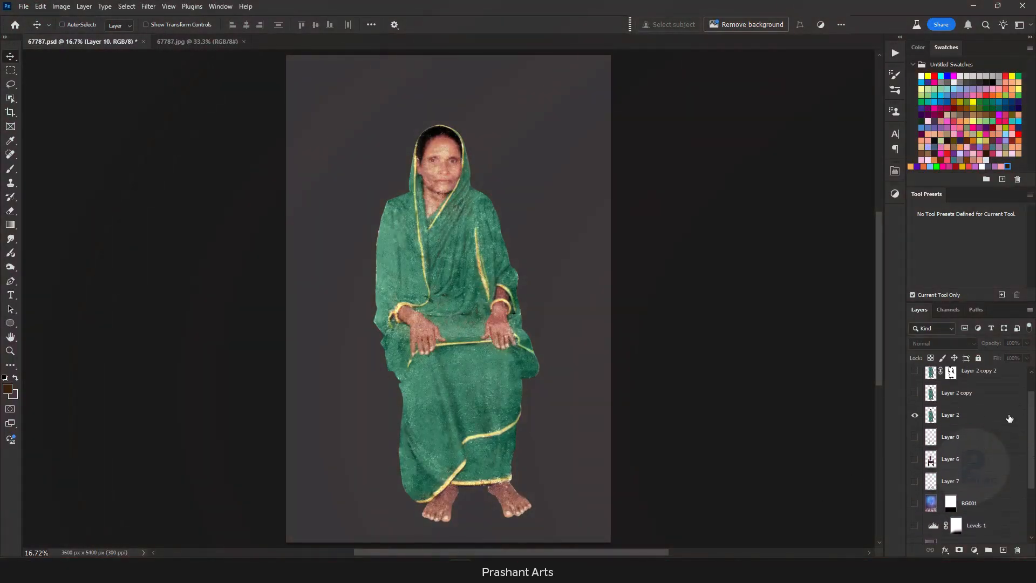
pyautogui.click(915, 460)
pyautogui.click(914, 414)
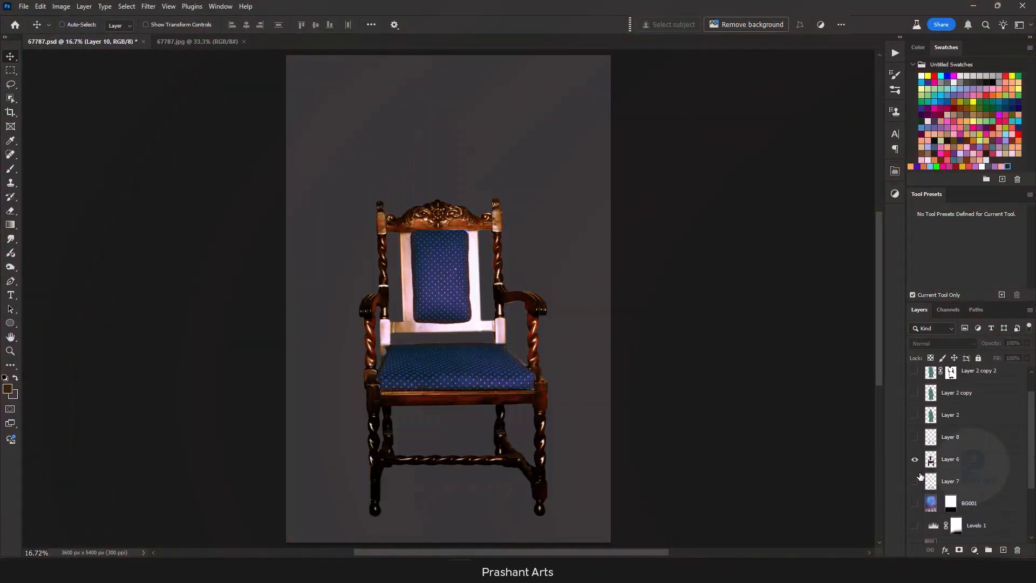
pyautogui.click(914, 459)
pyautogui.click(916, 415)
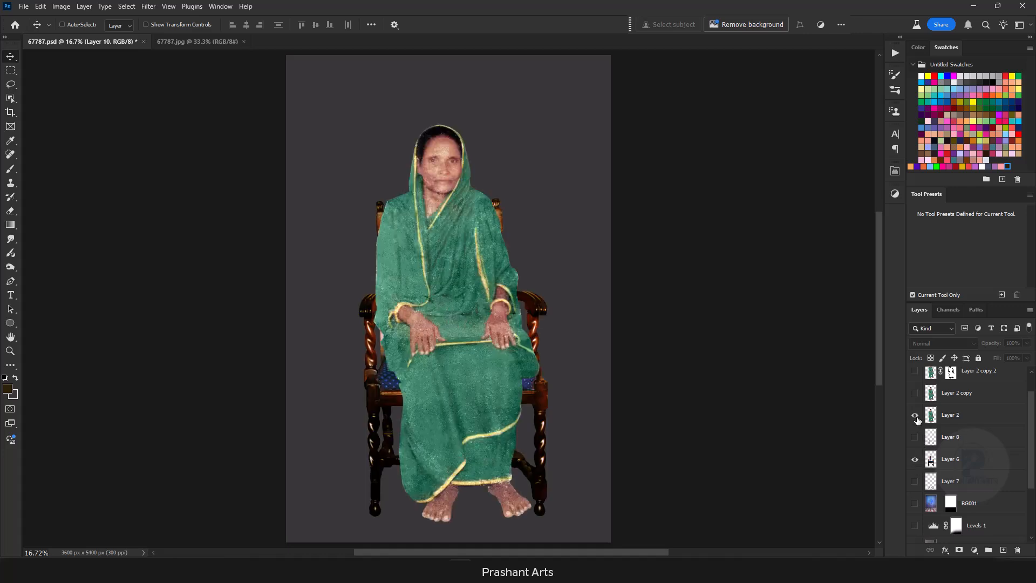
pyautogui.click(915, 416)
pyautogui.click(915, 415)
# Step: Show the 47285 bg layer as the room backdrop with the tiled floor
pyautogui.scroll(-4, 966, 459)
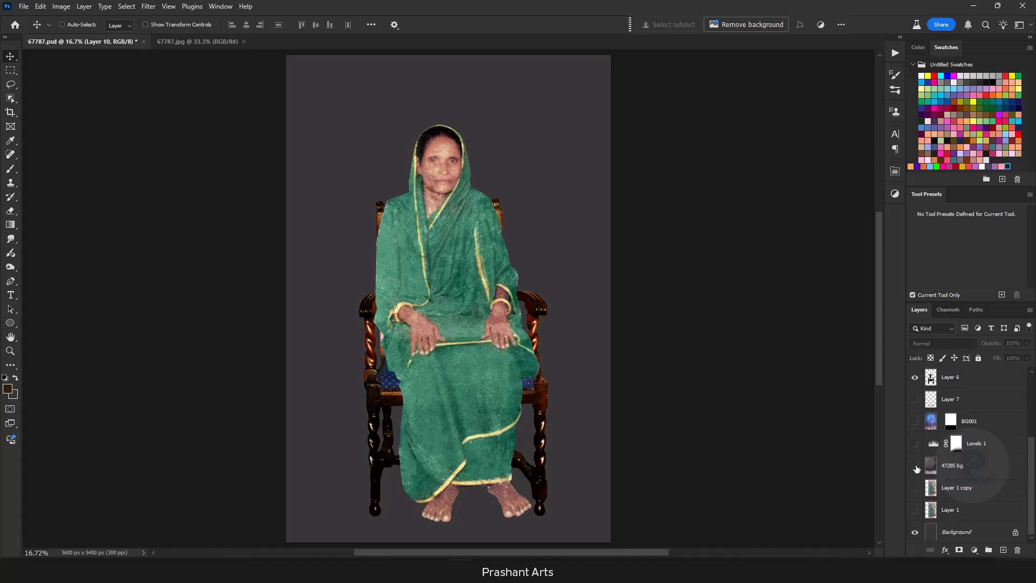
pyautogui.click(914, 465)
pyautogui.click(915, 467)
pyautogui.click(914, 466)
# Step: Show Layer 7 to add the floor shadows beneath the chair and feet
pyautogui.click(915, 400)
pyautogui.click(914, 400)
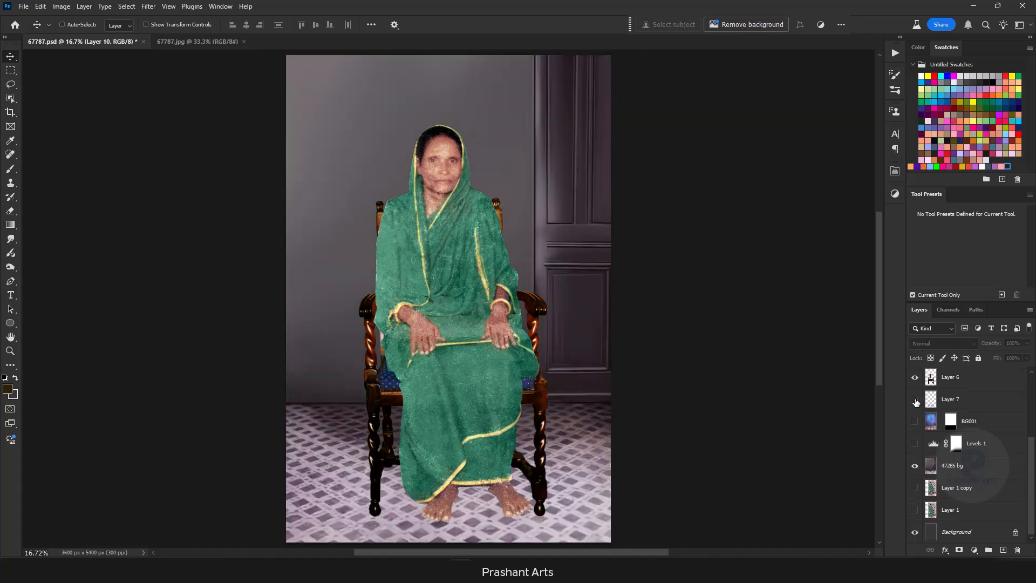
pyautogui.hotkey('ctrl', '+')
pyautogui.hotkey('ctrl', '+')
pyautogui.moveTo(622, 380); pyautogui.dragTo(697, 73)
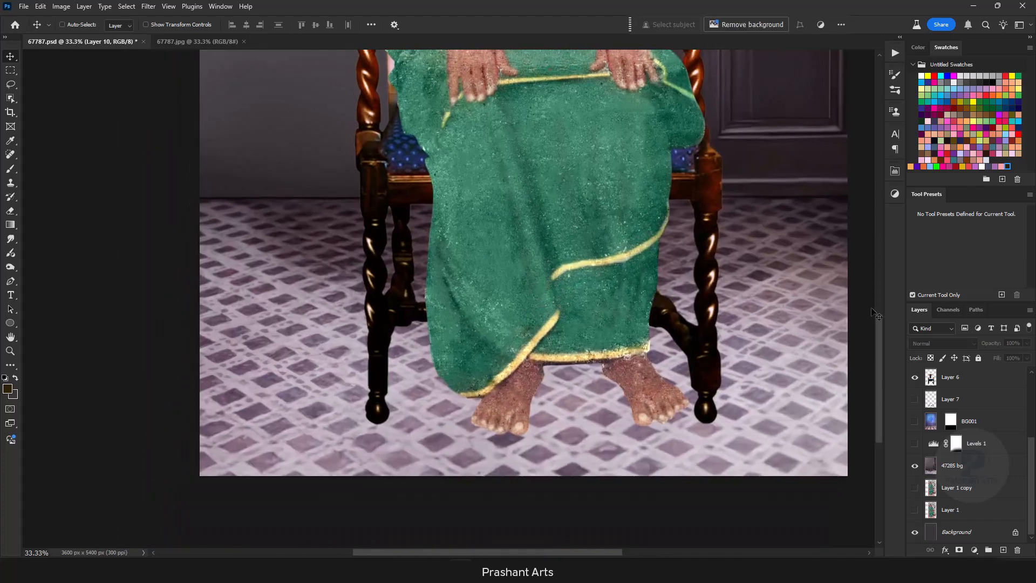
pyautogui.click(915, 400)
pyautogui.click(914, 400)
pyautogui.click(915, 400)
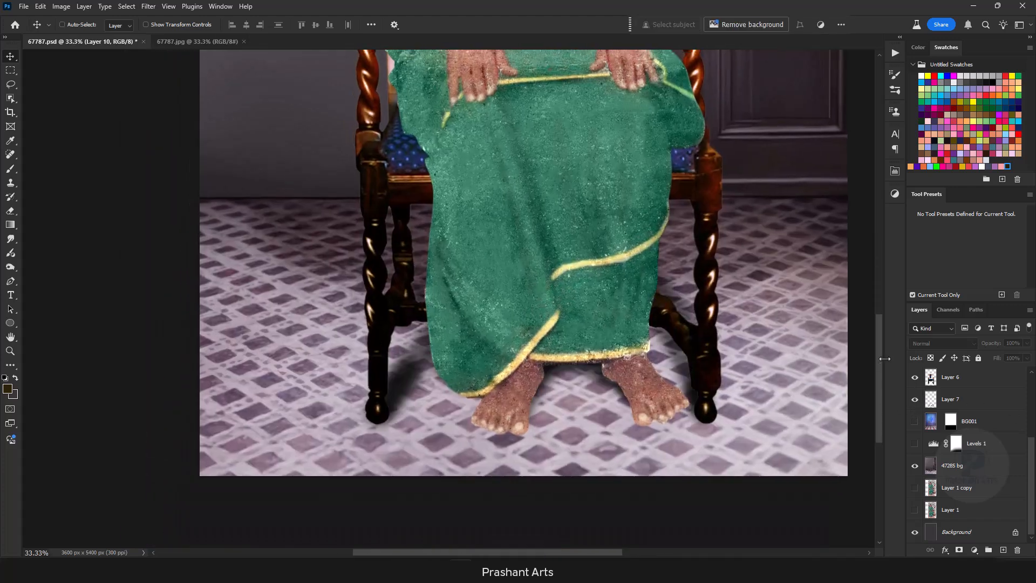
# Step: Show Layer 8 to add the woman's shadow on the chair seat
pyautogui.scroll(3, 877, 323)
pyautogui.moveTo(1031, 455); pyautogui.dragTo(1020, 416)
pyautogui.click(915, 427)
pyautogui.hotkey('ctrl', '+')
pyautogui.hotkey('ctrl', '-')
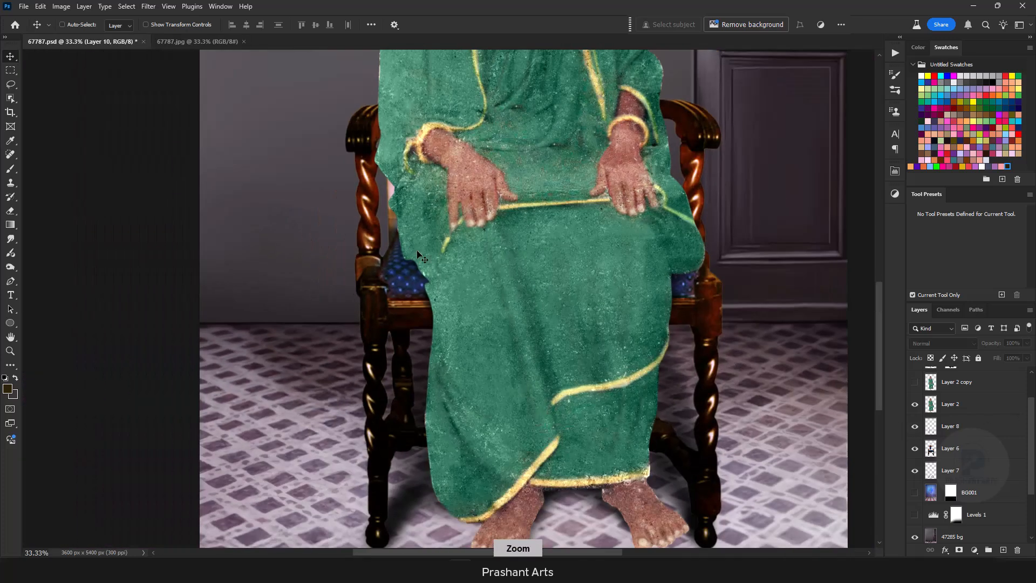
pyautogui.click(914, 426)
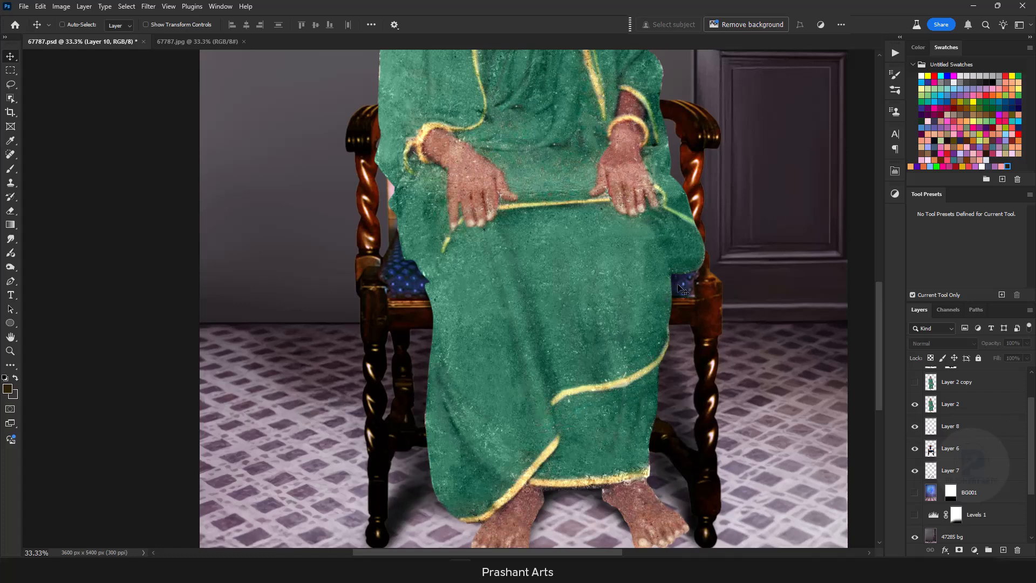
pyautogui.click(914, 426)
pyautogui.click(915, 427)
pyautogui.hotkey('ctrl', '-')
pyautogui.hotkey('ctrl', '-')
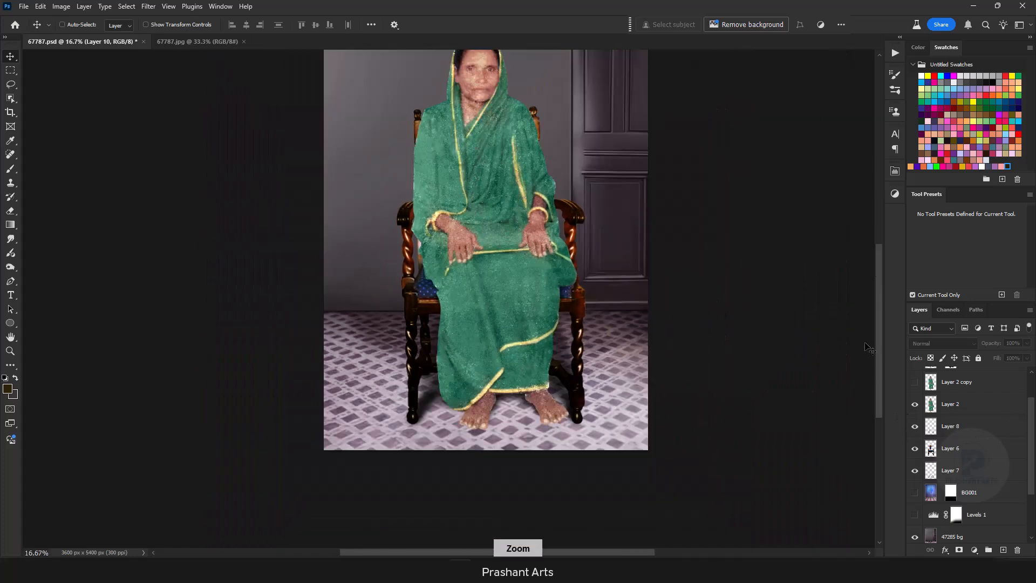
# Step: Show the masked BG001 layer to replace the wall with the blue studio backdrop
pyautogui.hotkey('ctrl', '0')
pyautogui.scroll(-1, 1014, 461)
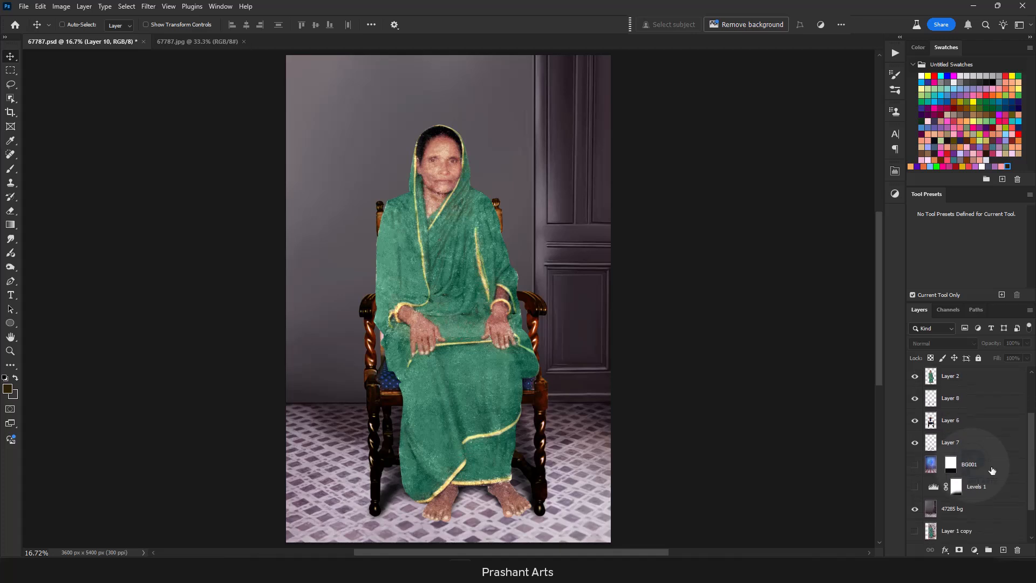
pyautogui.click(915, 465)
pyautogui.click(915, 465)
pyautogui.click(915, 465)
# Step: Turn on the Levels 1 adjustment to darken the floor, comparing the image with and without it
pyautogui.click(915, 487)
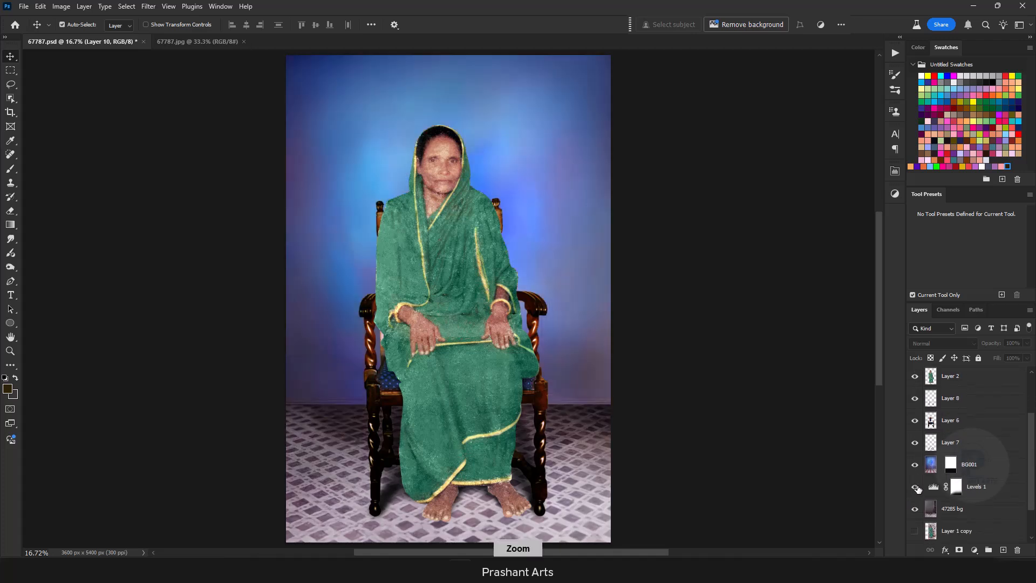
pyautogui.hotkey('ctrl', '-')
pyautogui.click(915, 487)
pyautogui.click(916, 487)
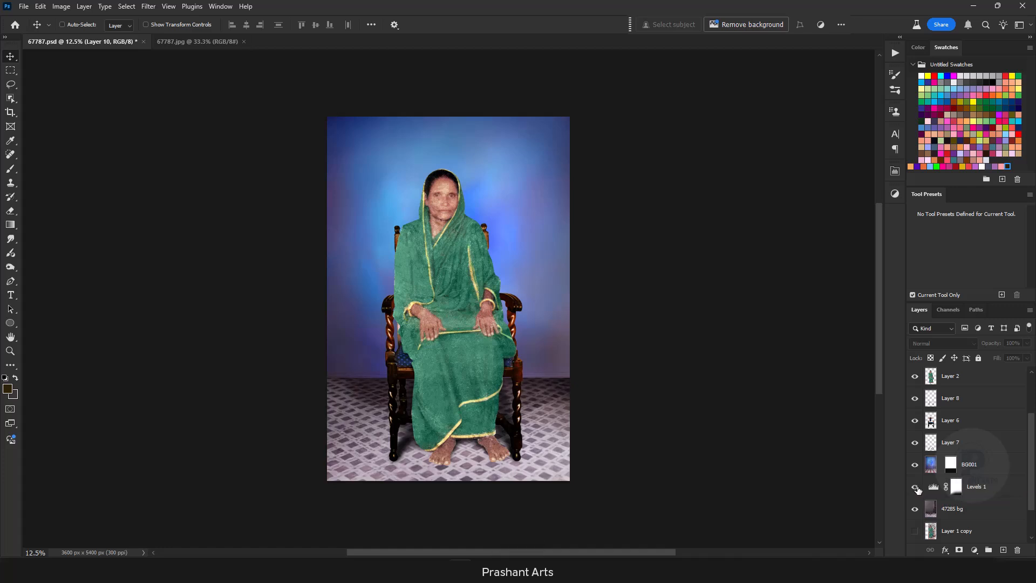
pyautogui.click(916, 487)
pyautogui.click(915, 487)
pyautogui.click(915, 488)
pyautogui.click(916, 487)
# Step: Show Layer 2 copy and Layer 2 copy 2 to add the partly smoothed version of the sari
pyautogui.moveTo(1031, 432); pyautogui.dragTo(1027, 392)
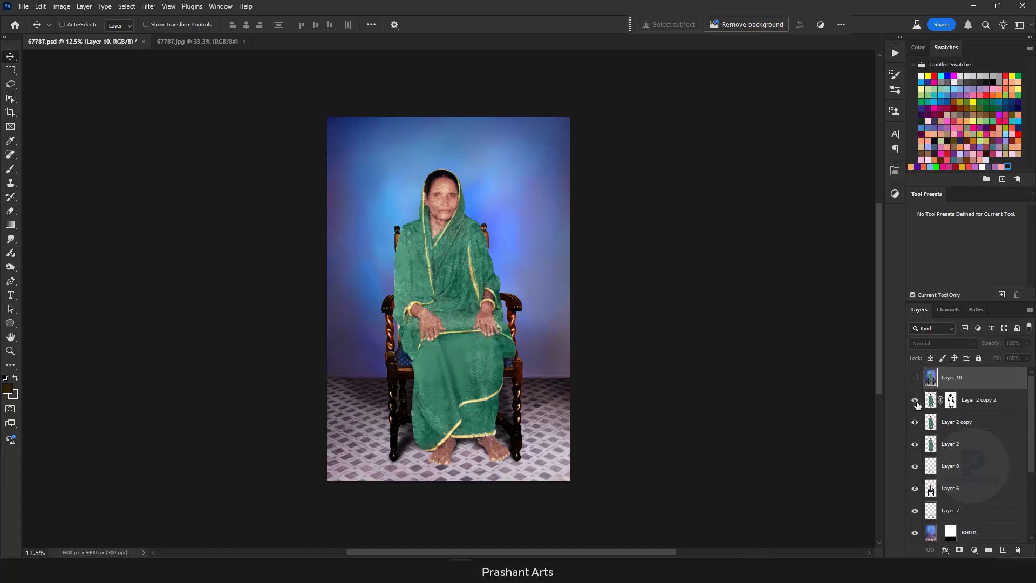
pyautogui.hotkey('ctrl', '-')
pyautogui.hotkey('ctrl', '+')
pyautogui.hotkey('ctrl', '+')
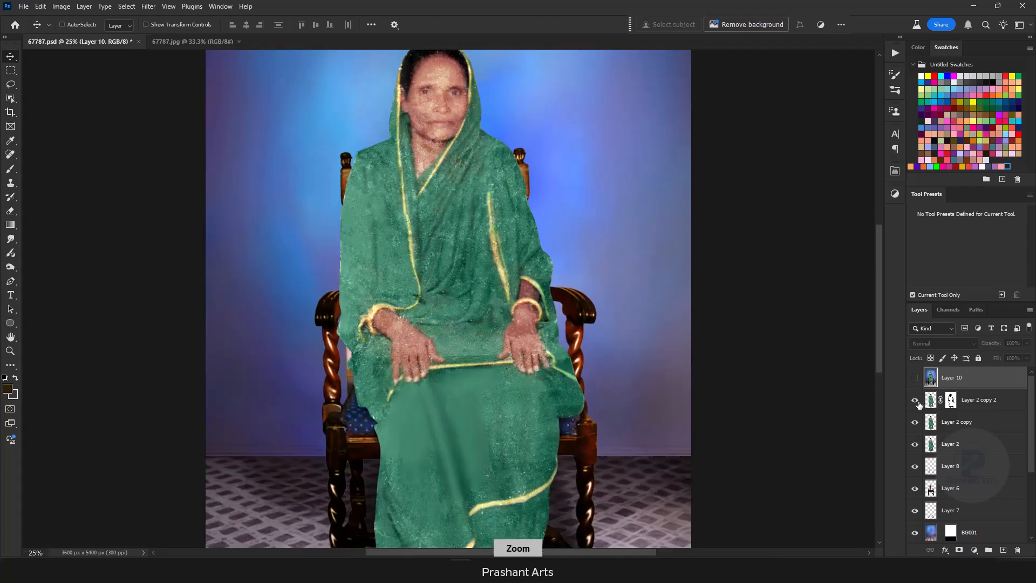
pyautogui.click(917, 400)
# Step: Ready the Smudge tool at 60% strength with the Prashant preset and make Layer 2 copy the layer to smooth
pyautogui.moveTo(724, 458); pyautogui.dragTo(738, 383)
pyautogui.hotkey('ctrl', '+')
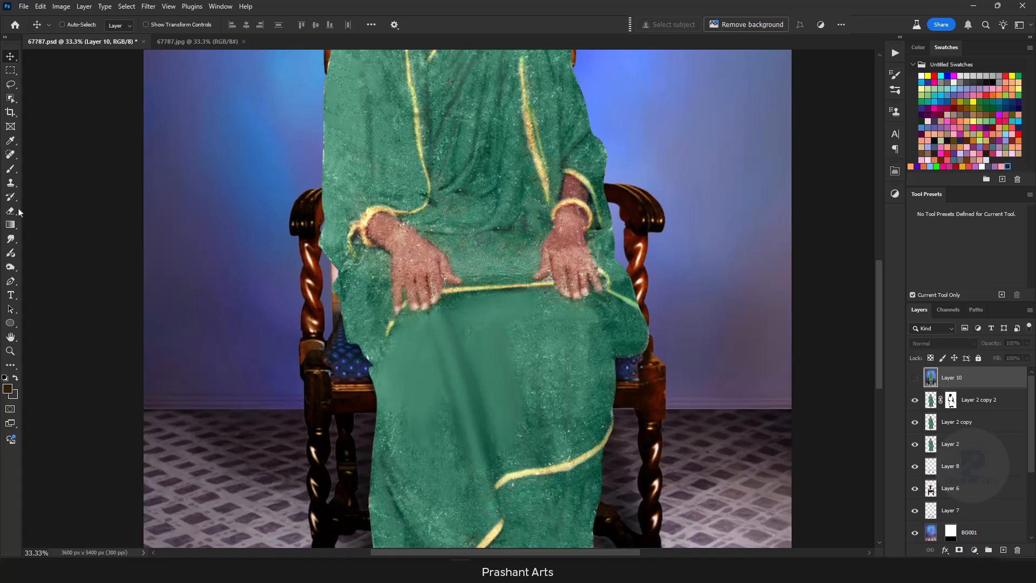
pyautogui.press('r')
pyautogui.press('F2')
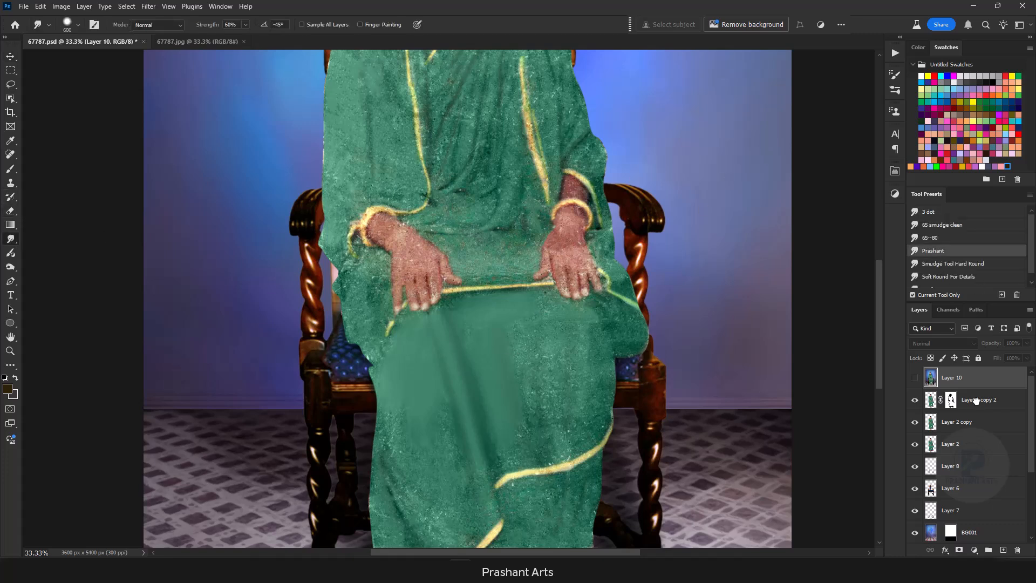
pyautogui.click(930, 402)
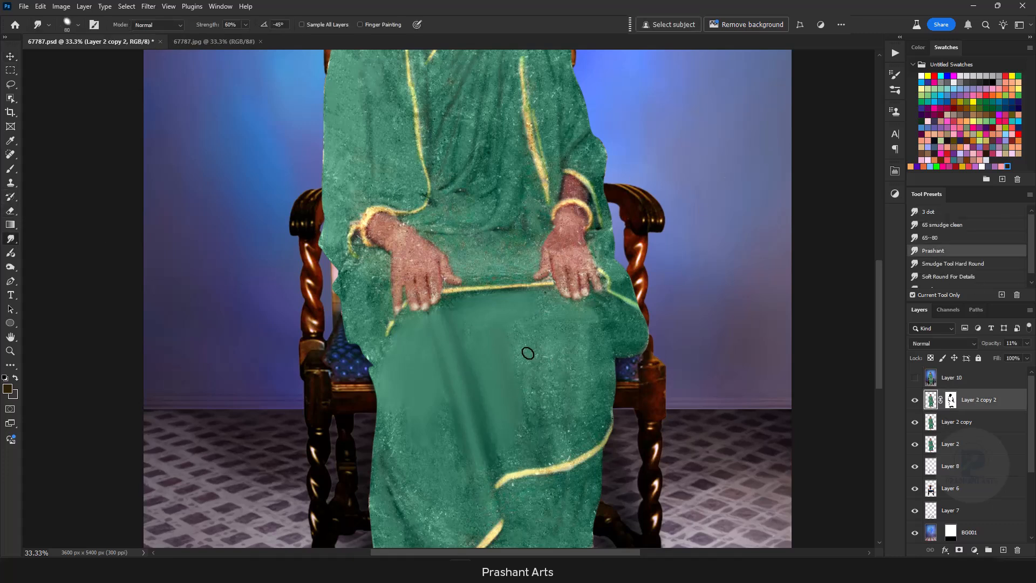
pyautogui.click(929, 422)
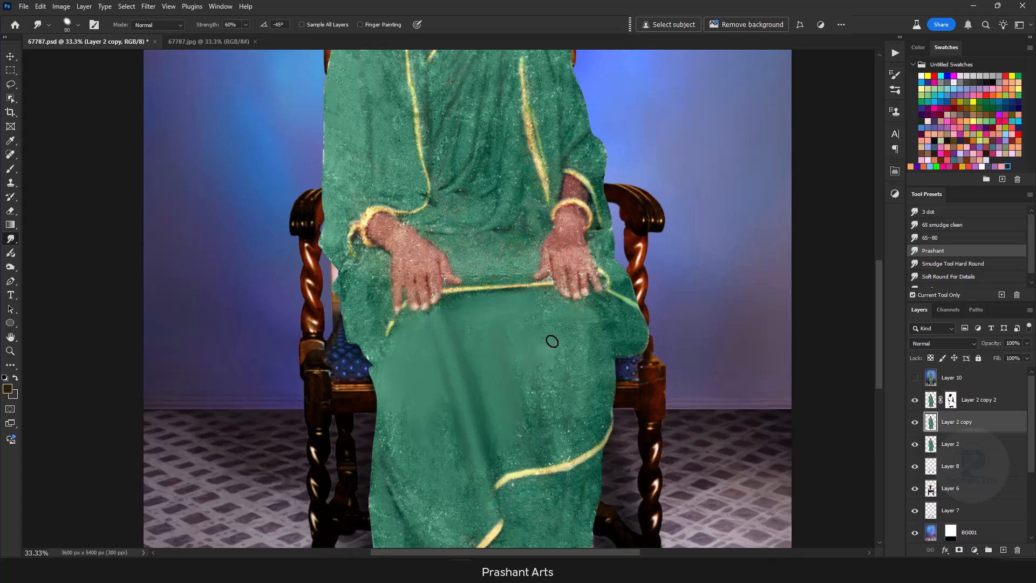
# Step: Show Layer 10 to bring in the fully restored portrait and inspect it up close and as a whole
pyautogui.hotkey('ctrl', '-')
pyautogui.hotkey('ctrl', '-')
pyautogui.hotkey('ctrl', '-')
pyautogui.hotkey('ctrl', '+')
pyautogui.click(914, 379)
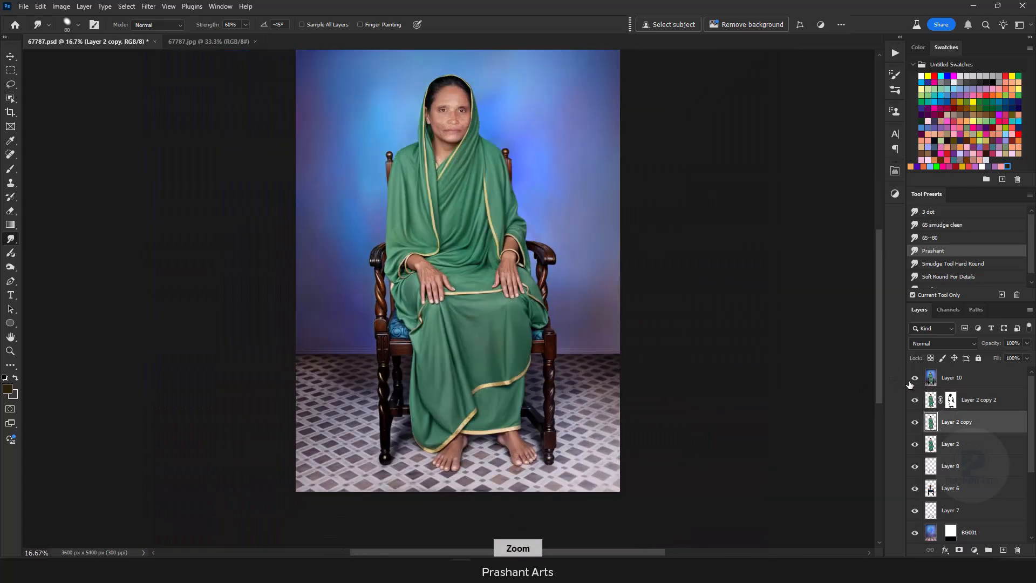
pyautogui.press('v')
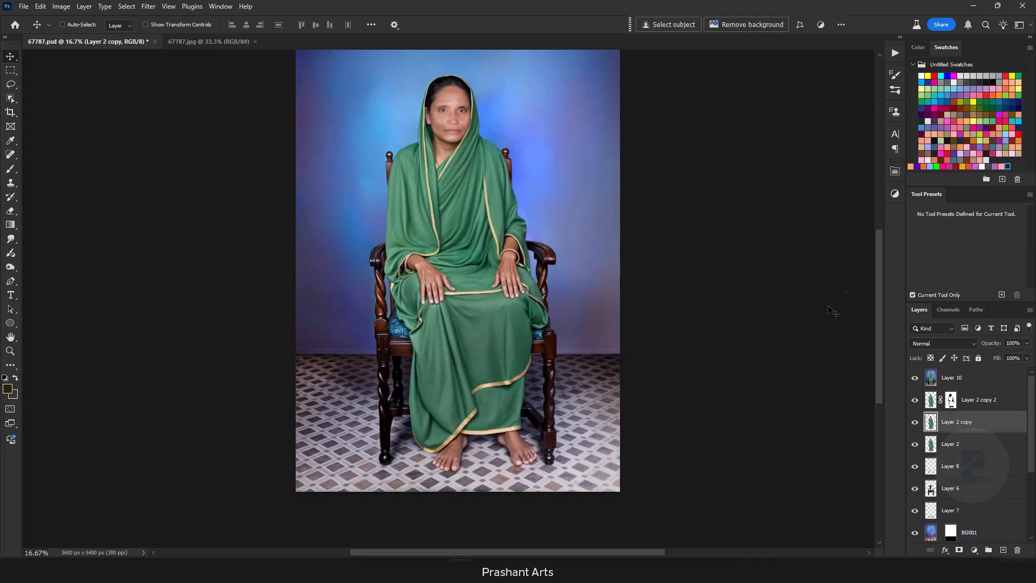
pyautogui.hotkey('ctrl', '+')
pyautogui.hotkey('ctrl', '+')
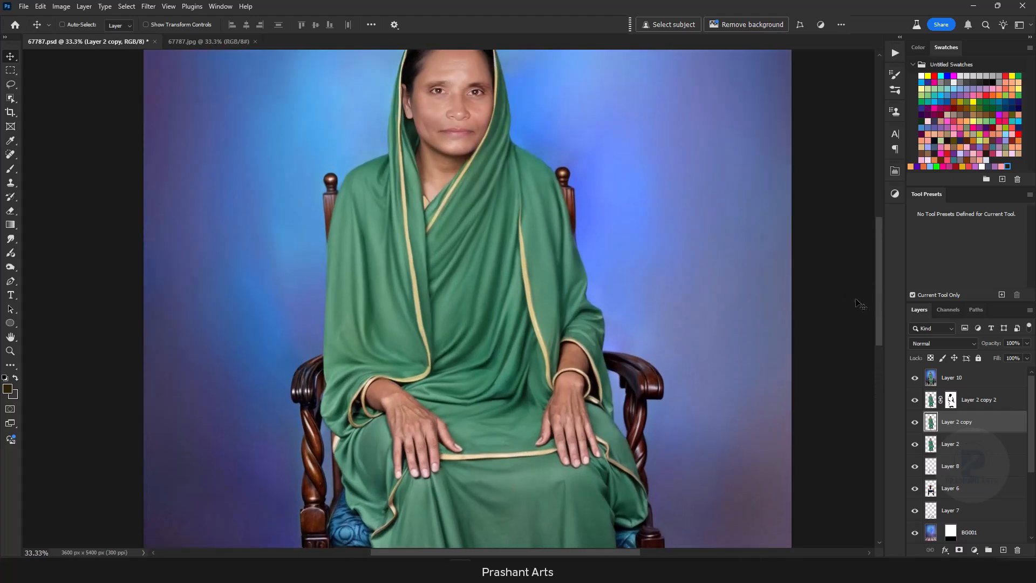
pyautogui.hotkey('ctrl', '-')
pyautogui.hotkey('ctrl', '-')
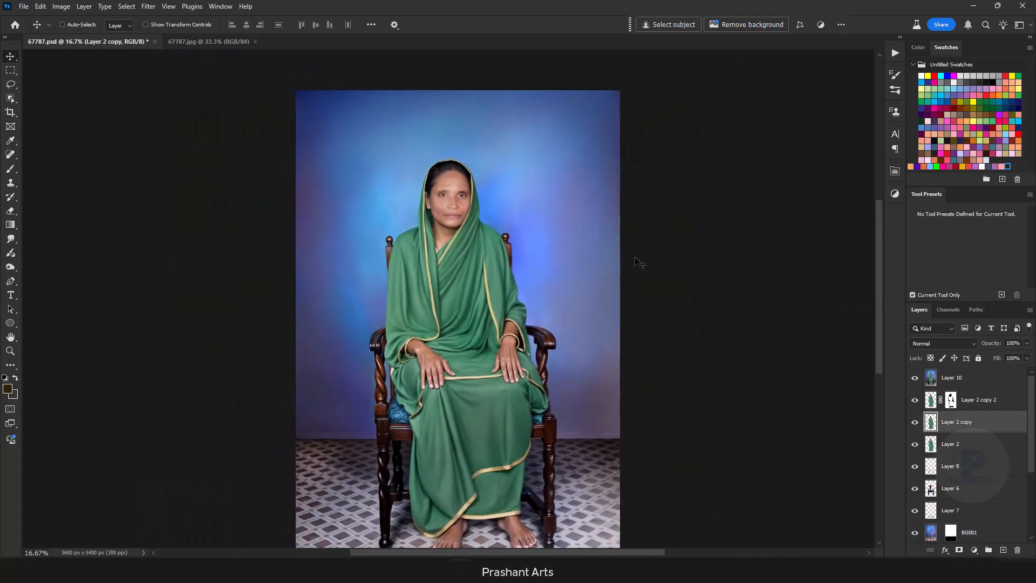
pyautogui.hotkey('ctrl', '0')
# Step: Place the original damaged photo 67787.jpg side by side with the restored 67787.psd for comparison
pyautogui.click(238, 42)
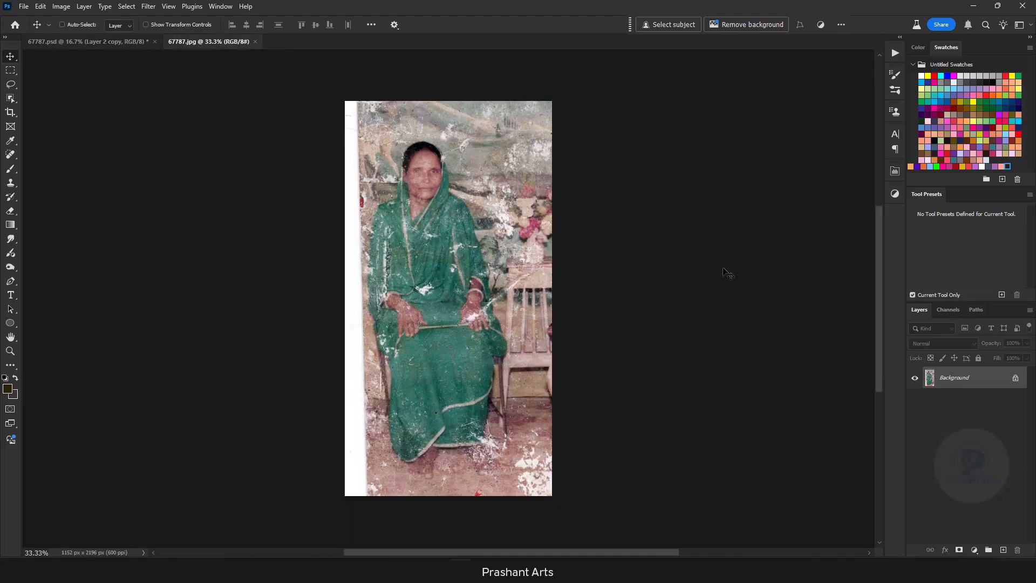
pyautogui.press('F2')
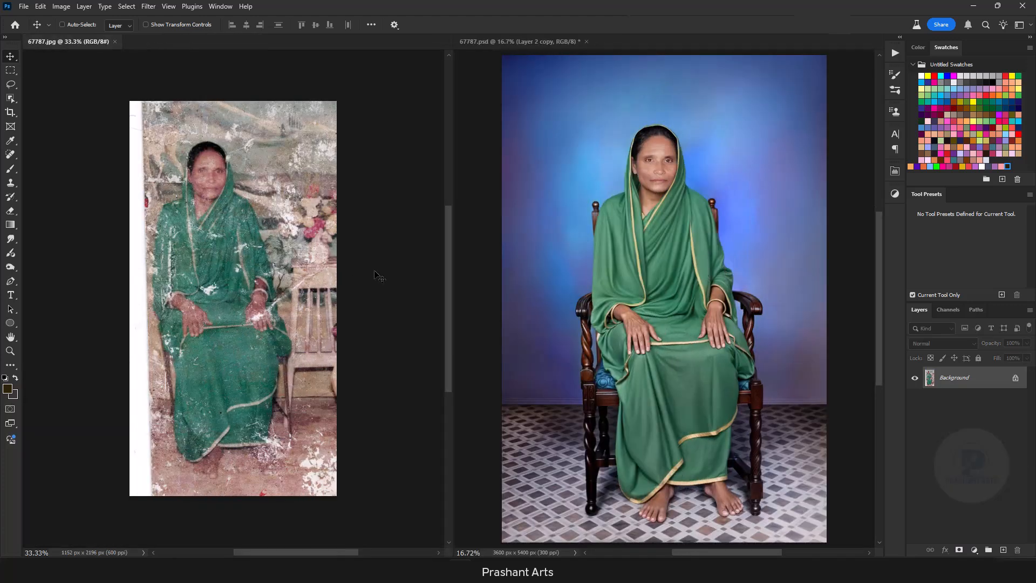
pyautogui.hotkey('ctrl', '+')
pyautogui.hotkey('ctrl', '+')
pyautogui.hotkey('ctrl', '-')
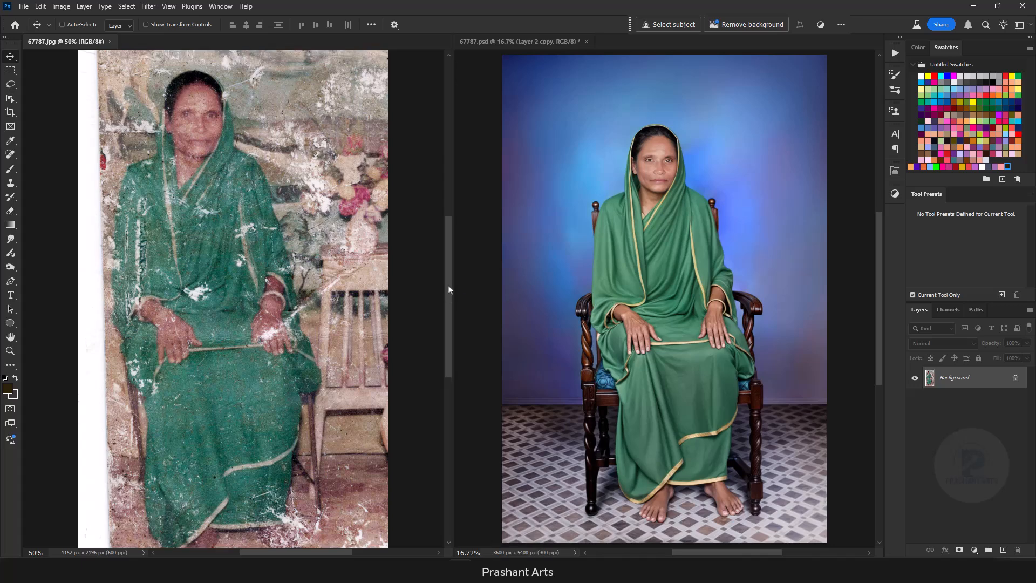
pyautogui.hotkey('ctrl', '-')
pyautogui.hotkey('ctrl', '+')
pyautogui.hotkey('ctrl', '+')
# Step: Compare the sari's lower folds, hem and feet in the original photo and the restored version
pyautogui.moveTo(335, 410); pyautogui.dragTo(378, 159)
pyautogui.hotkey('ctrl', '+')
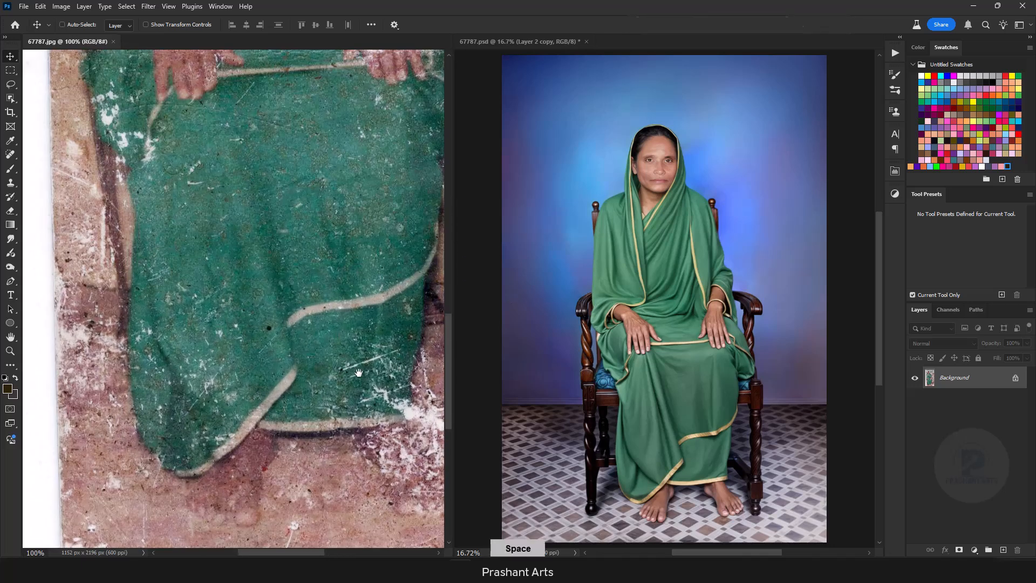
pyautogui.moveTo(365, 385); pyautogui.dragTo(294, 272)
pyautogui.click(684, 432)
pyautogui.hotkey('ctrl', '+')
pyautogui.hotkey('ctrl', '+')
pyautogui.moveTo(685, 432); pyautogui.dragTo(642, 152)
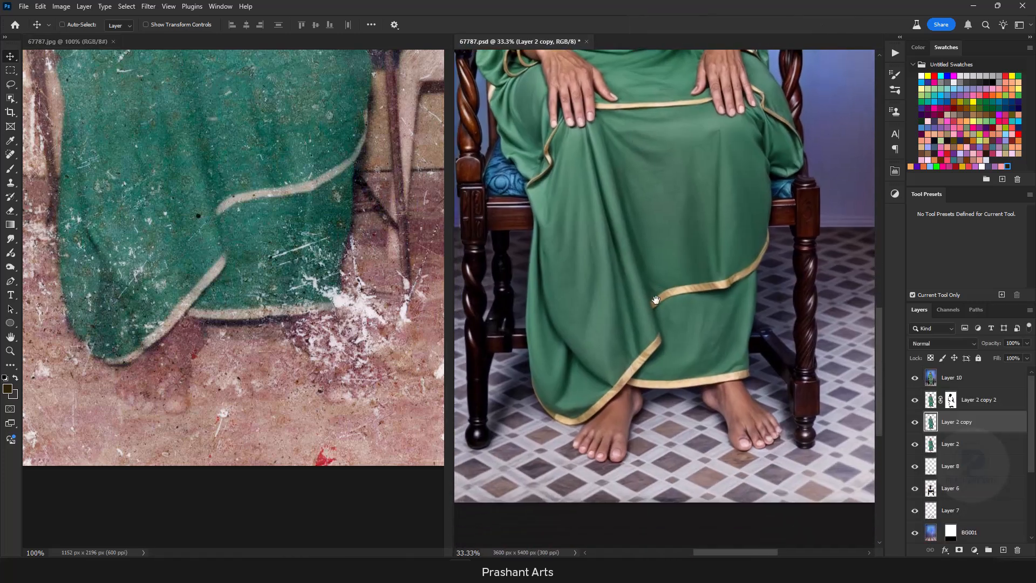
# Step: Compare the woman's face, shoulders and upper sari in the original photo and the restored version
pyautogui.click(362, 194)
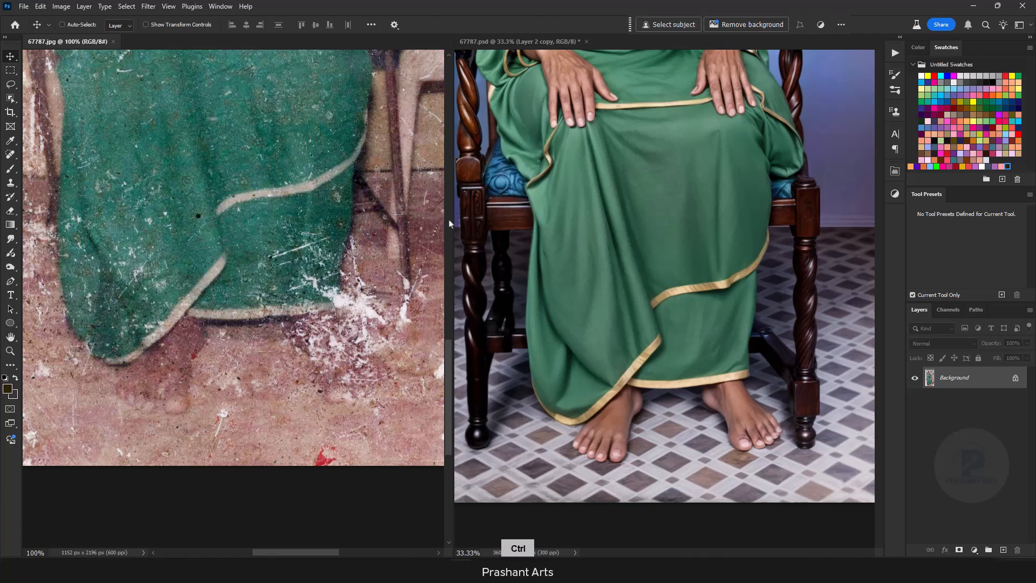
pyautogui.moveTo(449, 361); pyautogui.dragTo(445, 208)
pyautogui.click(760, 189)
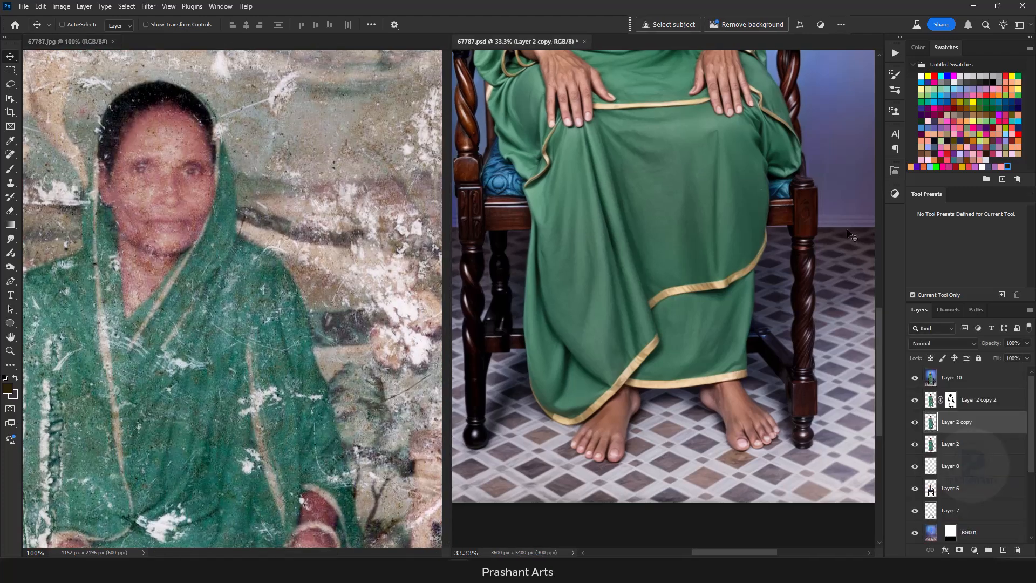
pyautogui.moveTo(877, 332); pyautogui.dragTo(868, 224)
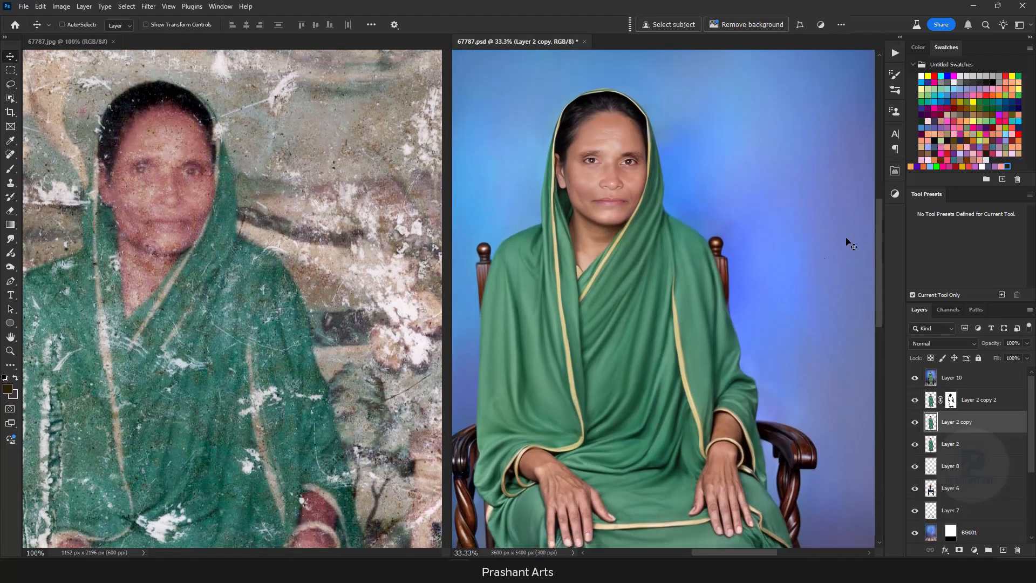
pyautogui.moveTo(877, 271); pyautogui.dragTo(876, 267)
pyautogui.moveTo(314, 554); pyautogui.dragTo(292, 554)
pyautogui.click(673, 540)
pyautogui.moveTo(702, 552); pyautogui.dragTo(695, 553)
# Step: Fit both images in view, return to 67787.psd on its own, and save it
pyautogui.click(339, 387)
pyautogui.hotkey('ctrl', '0')
pyautogui.click(738, 274)
pyautogui.hotkey('ctrl', '0')
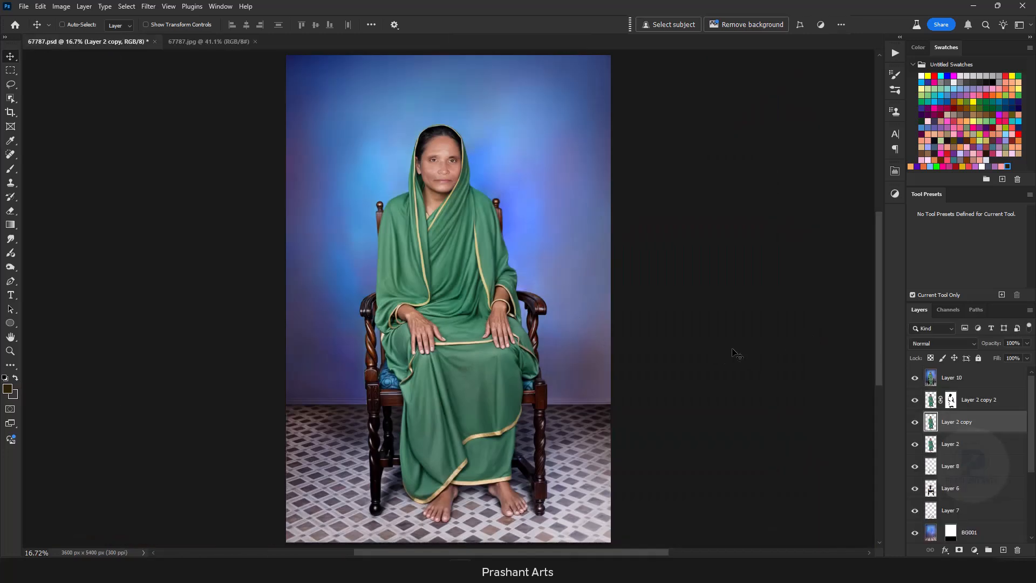
pyautogui.hotkey('ctrl', 's')
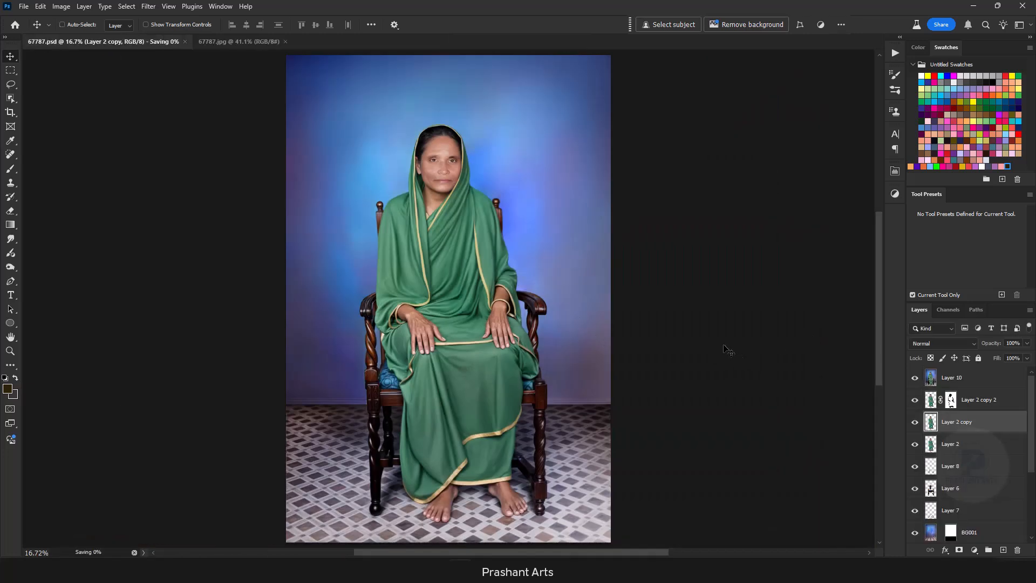